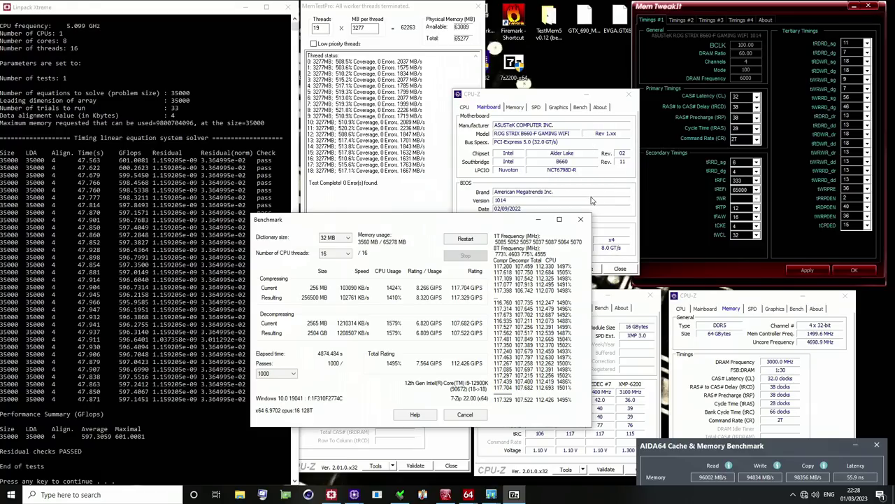
- Highlight the GFlops results of all trials in the Linpack Xtreme output to compare them, and clear the selection
click(95, 174)
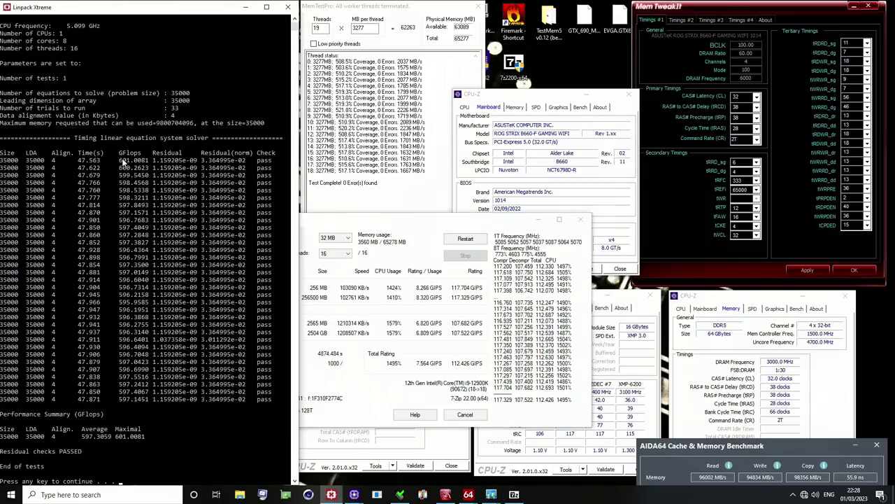
drag(120, 160, 158, 400)
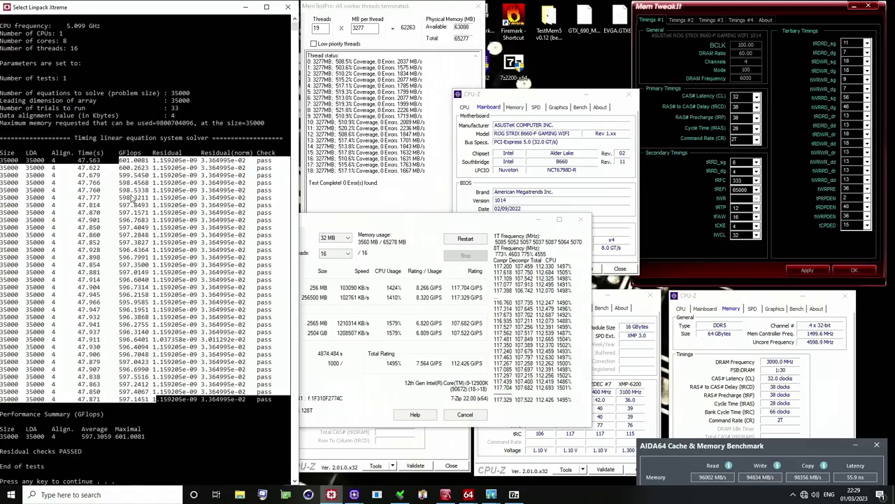
click(149, 264)
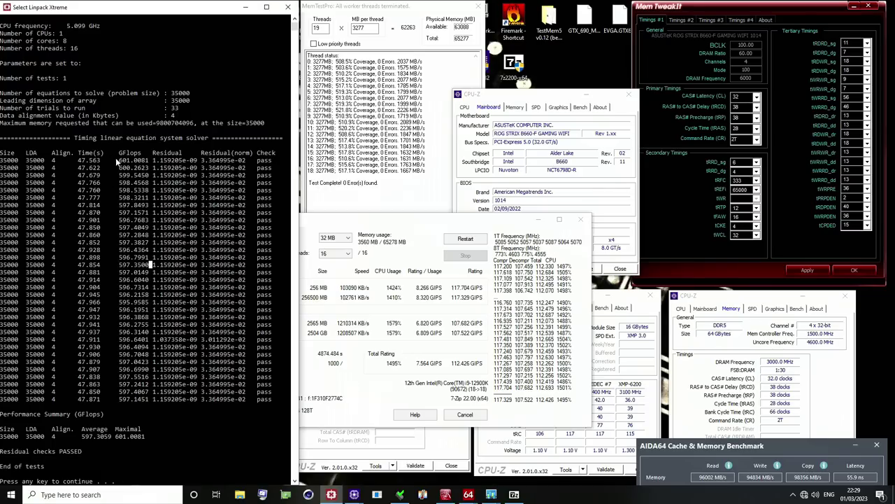
drag(118, 163, 153, 399)
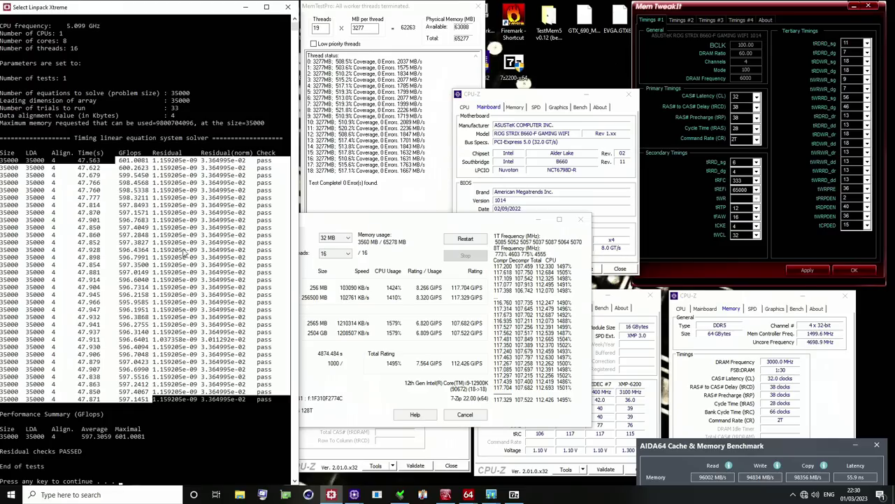
click(247, 189)
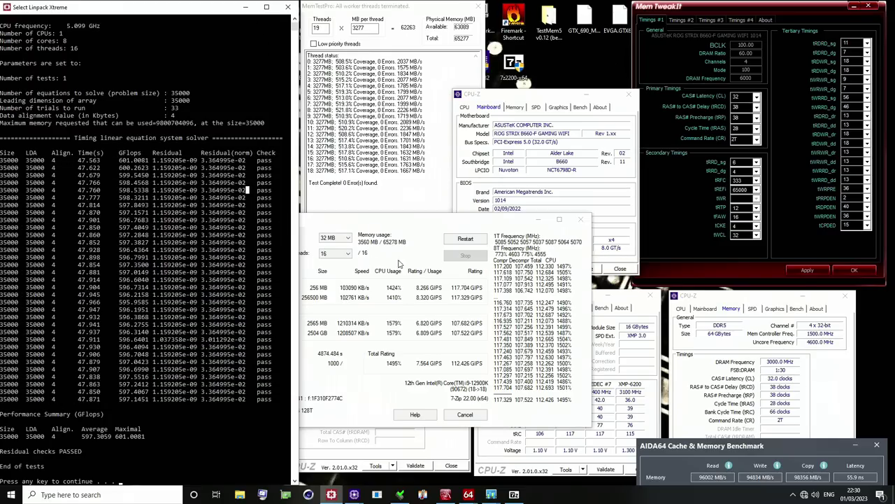
- Bring the MemTestPro results to the front, and view the 7-Zip benchmark window before moving it out of the way
click(406, 203)
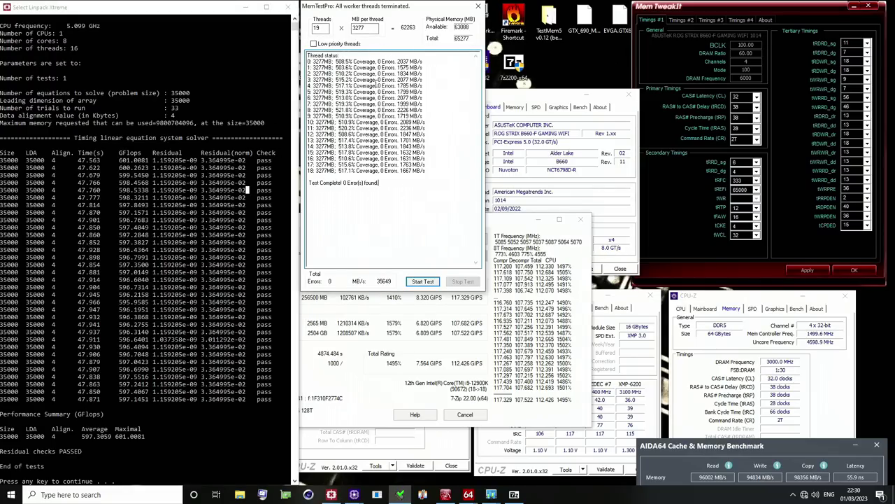
key(alt+Tab)
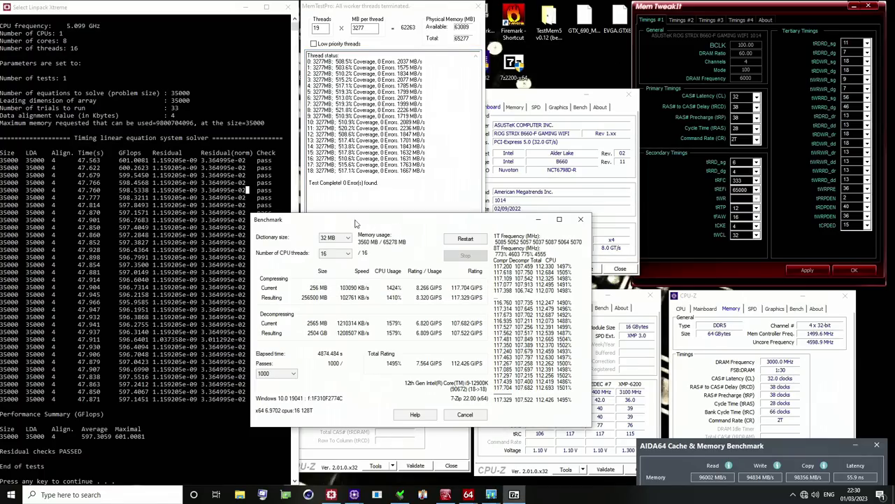
drag(355, 221, 320, 224)
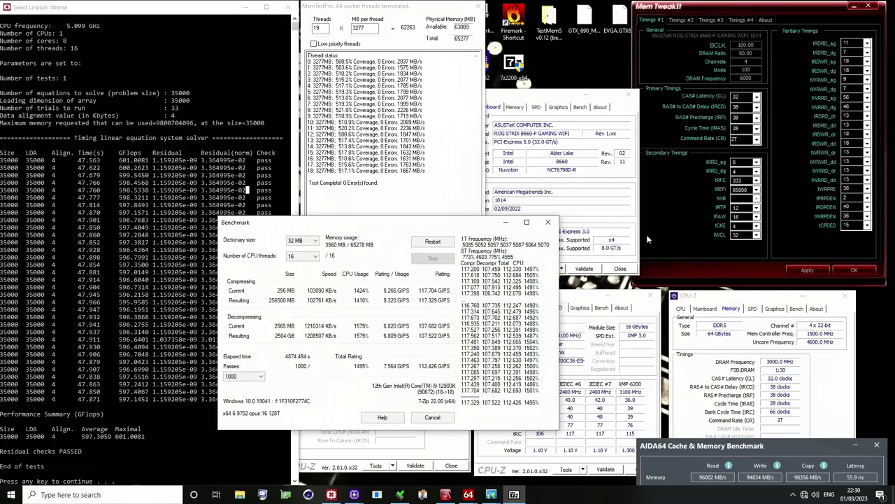
drag(360, 224, 405, 464)
- Bring the AIDA64 memory benchmark into full view and check the individual P-core clock speeds in CPU-Z
drag(712, 451, 367, 162)
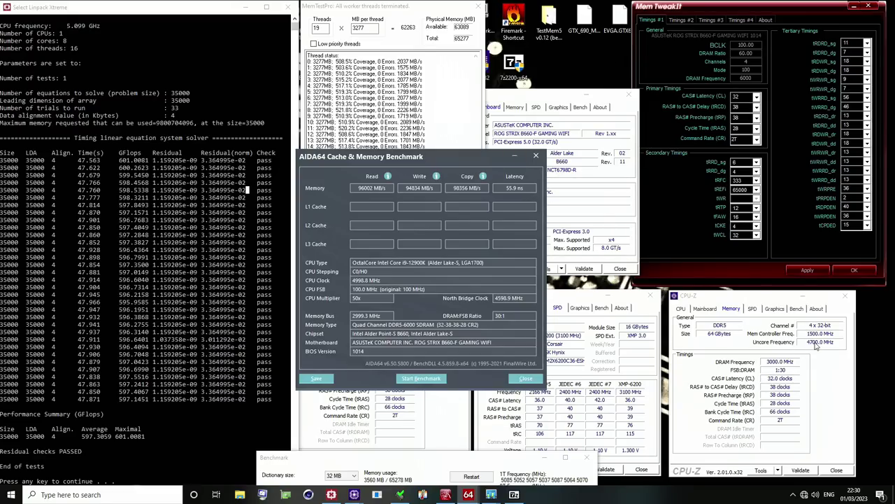
click(681, 309)
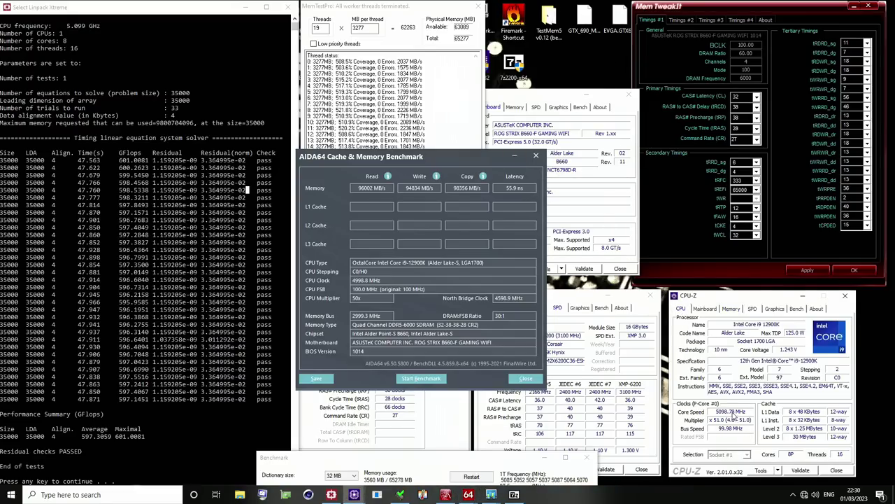
click(734, 415)
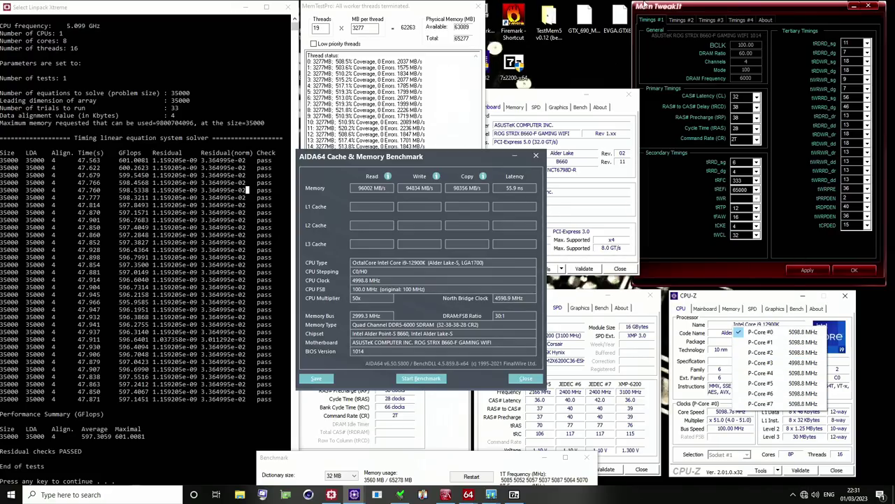
click(450, 165)
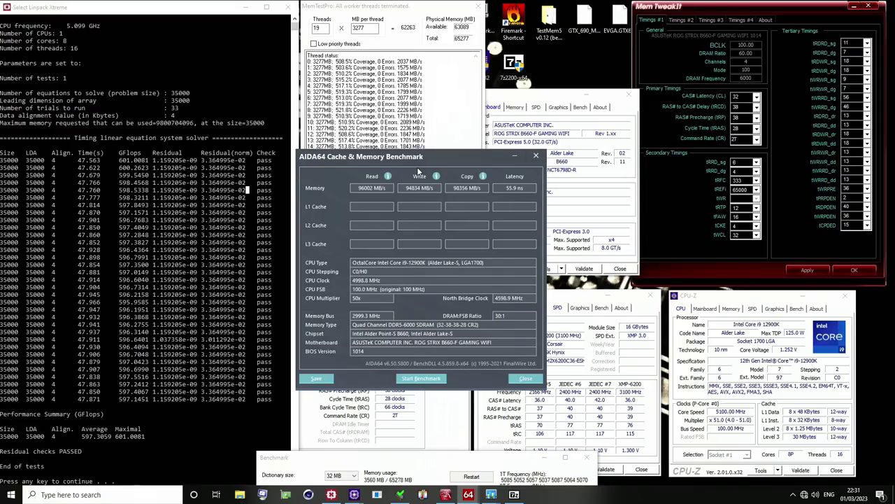
- Move the AIDA64 window aside and bring the 7-Zip benchmark into full view to examine its results
drag(420, 158, 740, 445)
drag(487, 464, 509, 173)
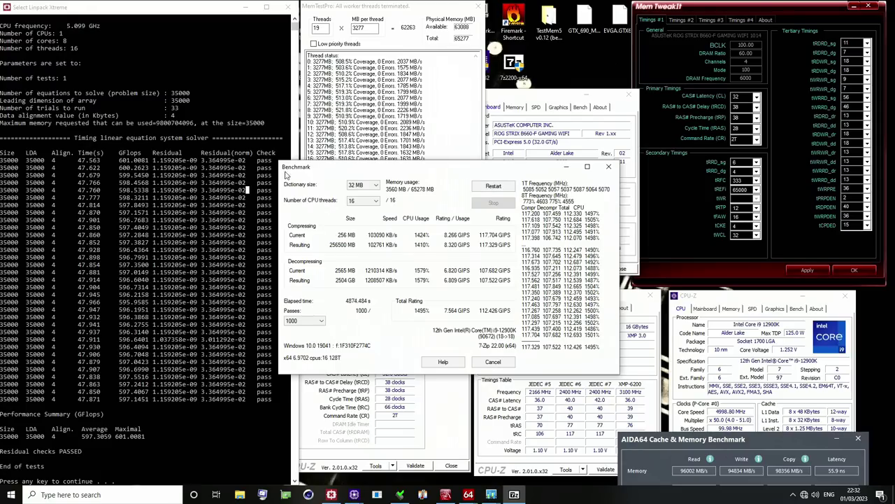
drag(403, 168, 400, 450)
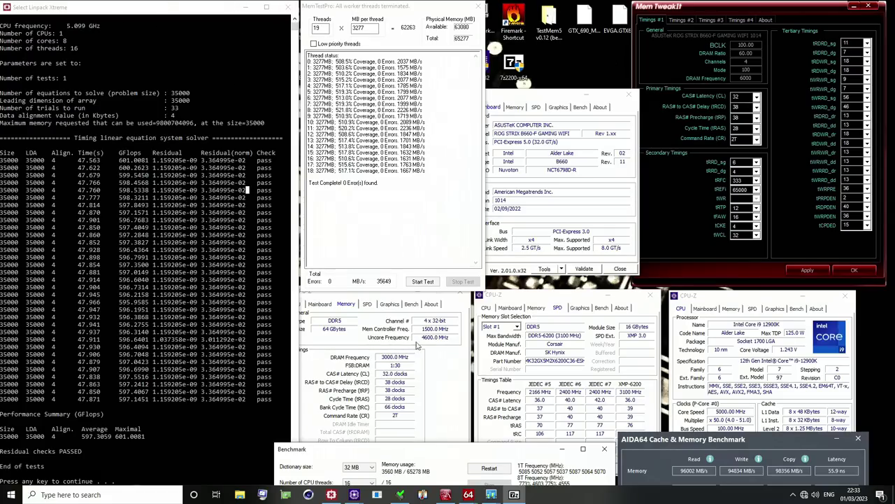
drag(428, 456, 474, 385)
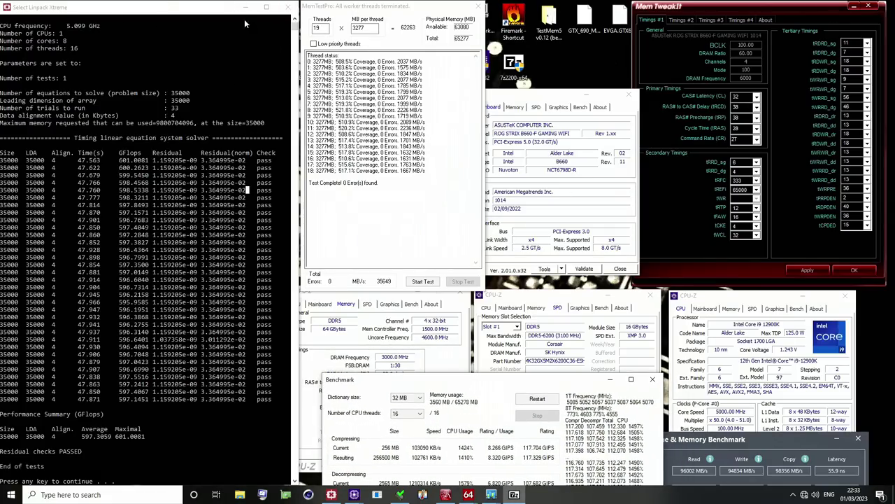
- Close Linpack Xtreme, MemTestPro, the 7-Zip benchmark, all CPU-Z windows, the AIDA64 benchmark and MemTweakIt
click(285, 8)
click(479, 6)
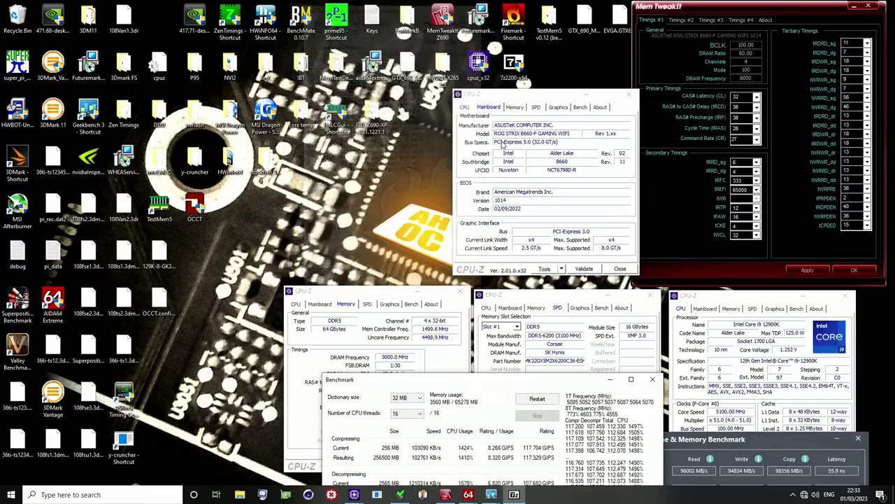
click(460, 291)
click(652, 379)
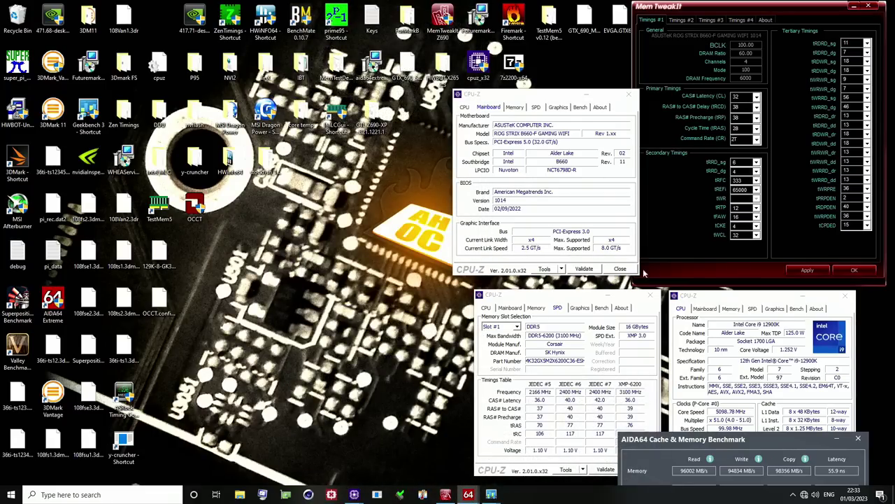
click(651, 294)
click(848, 295)
drag(783, 439, 762, 312)
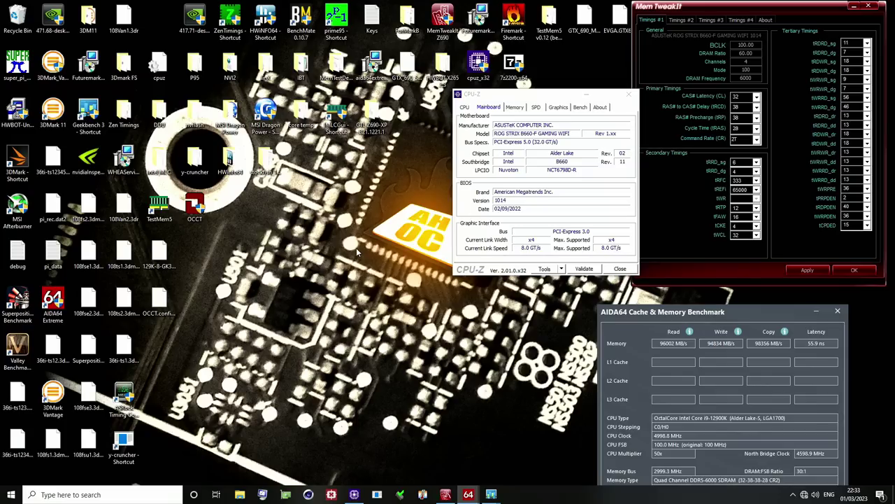
click(629, 94)
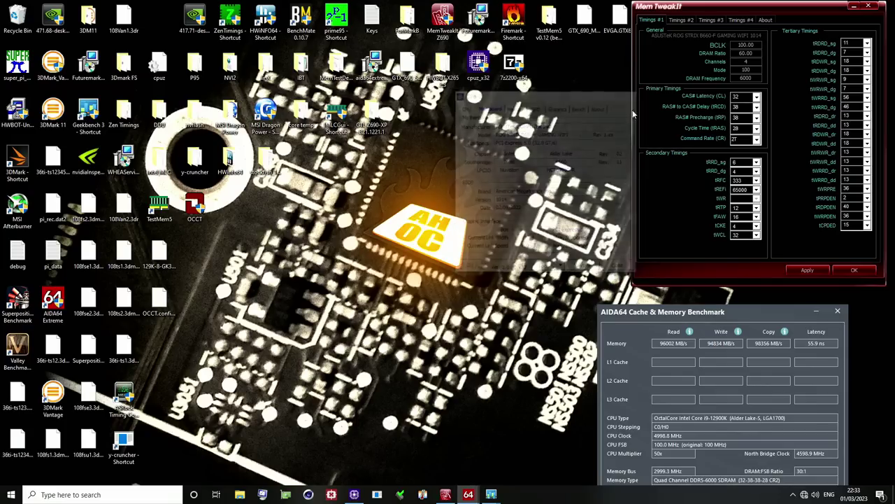
click(837, 311)
click(871, 7)
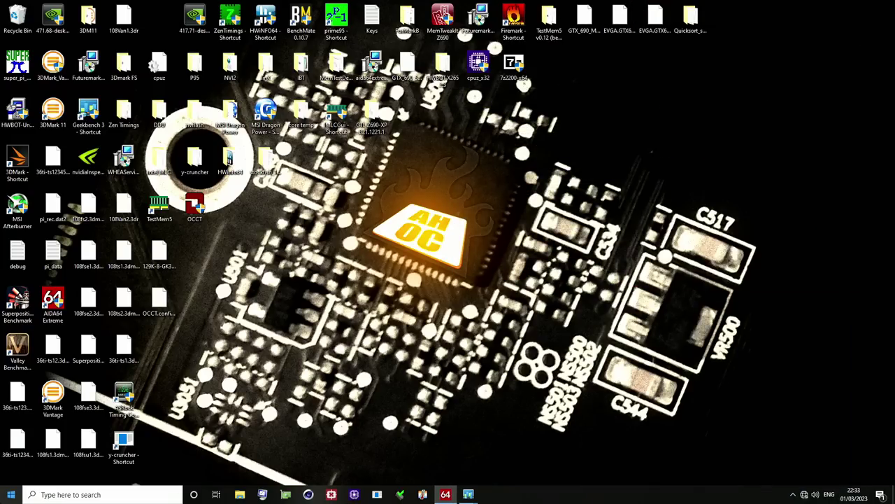
- Restart the computer to get into the UEFI BIOS
right_click(11, 495)
mouse_move(70, 474)
click(166, 474)
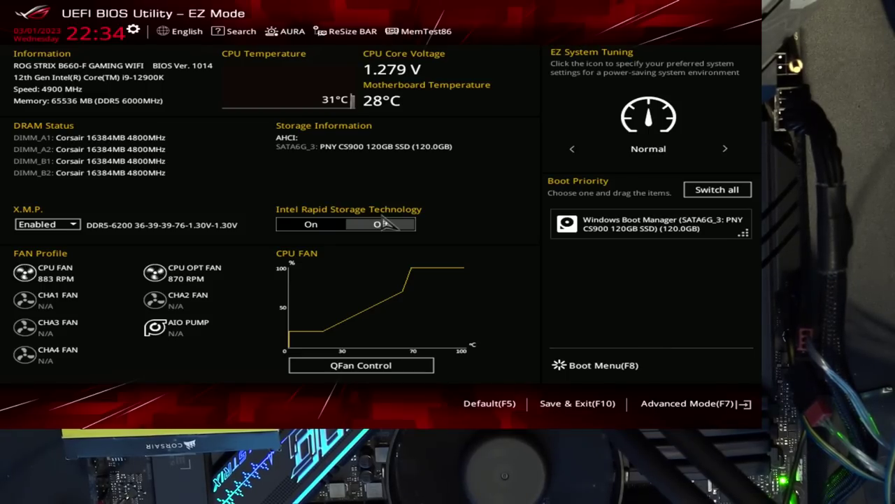
- Switch the BIOS to Advanced Mode and go to the Ai Overclock Tuner setting in Ai Tweaker
key(F7)
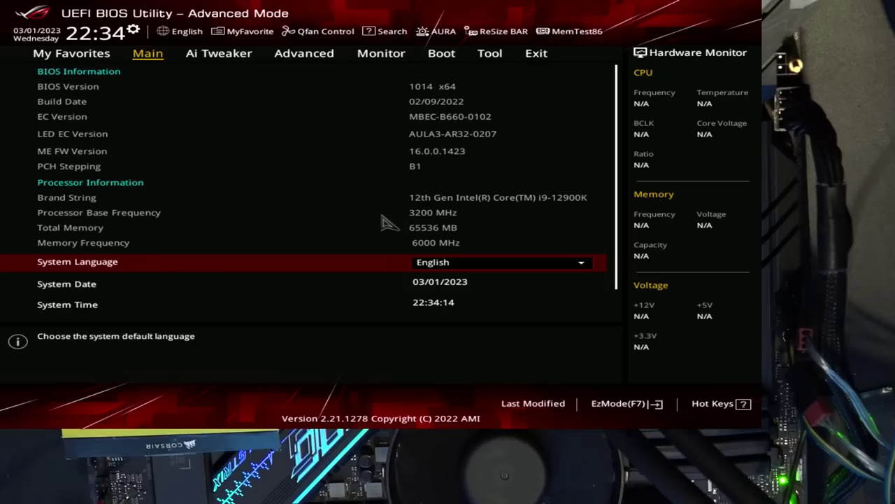
key(Right)
key(Down)
key(Down)
key(Down)
key(Up)
key(Up)
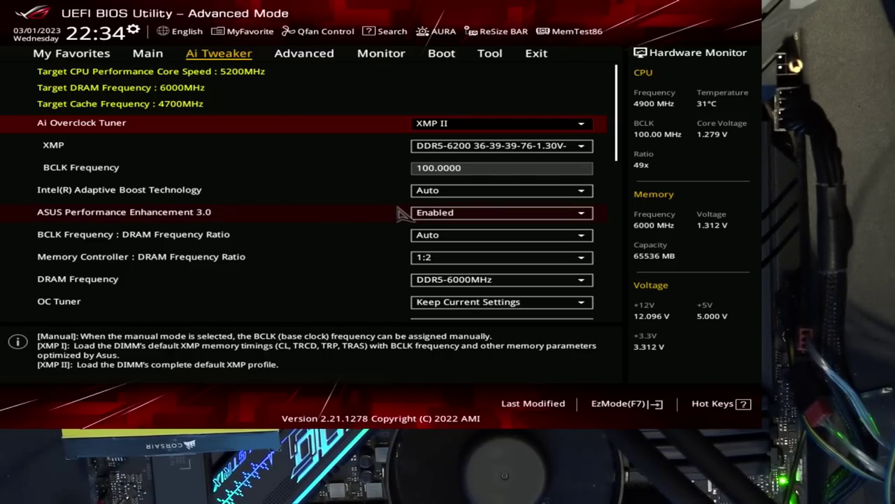
- Select 1:2 as the Memory Controller : DRAM Frequency Ratio
key(Down)
key(Down)
key(Down)
key(Down)
key(Down)
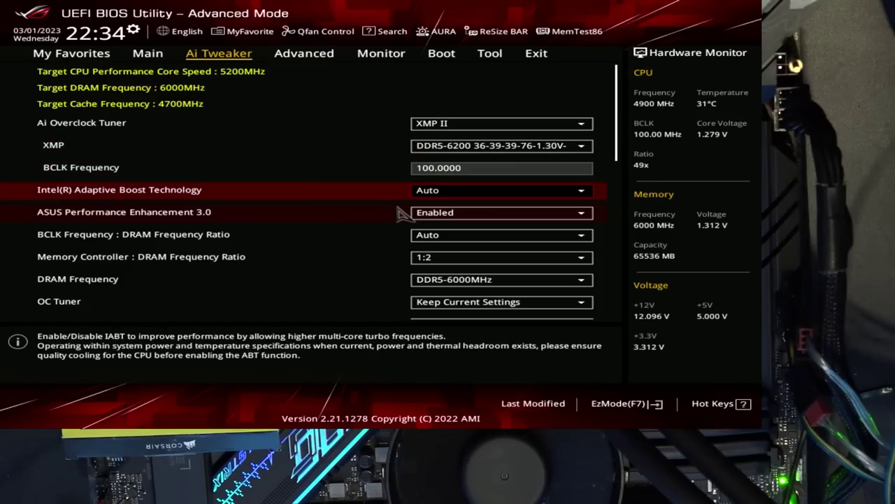
key(Down)
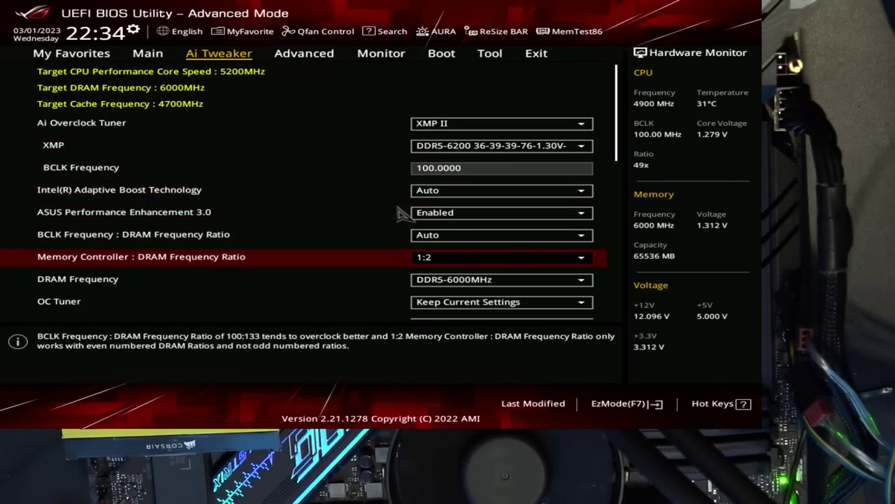
key(Return)
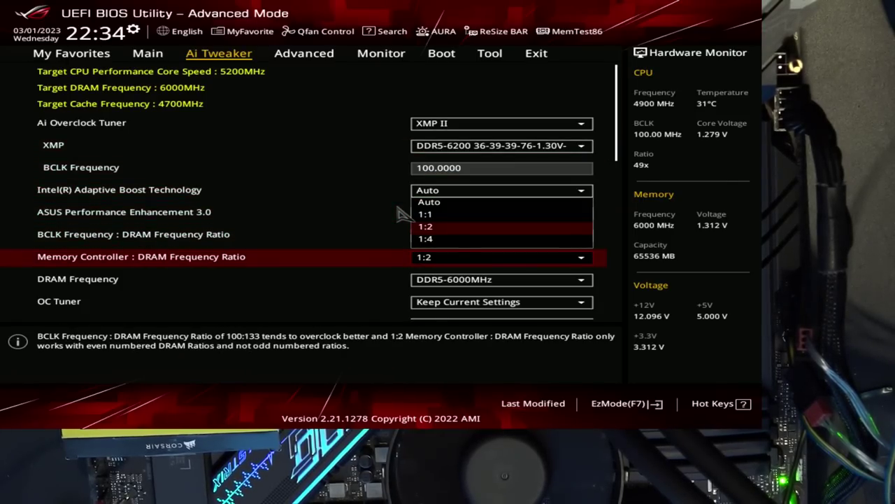
key(Up)
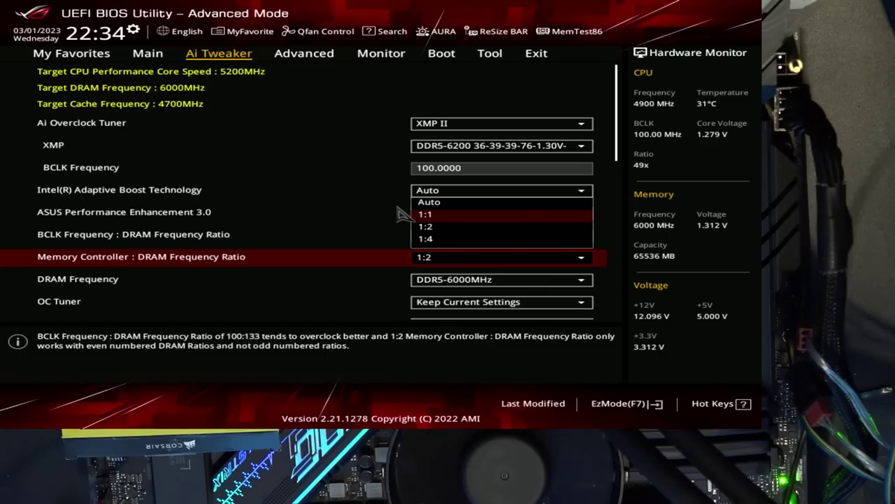
key(Down)
key(Return)
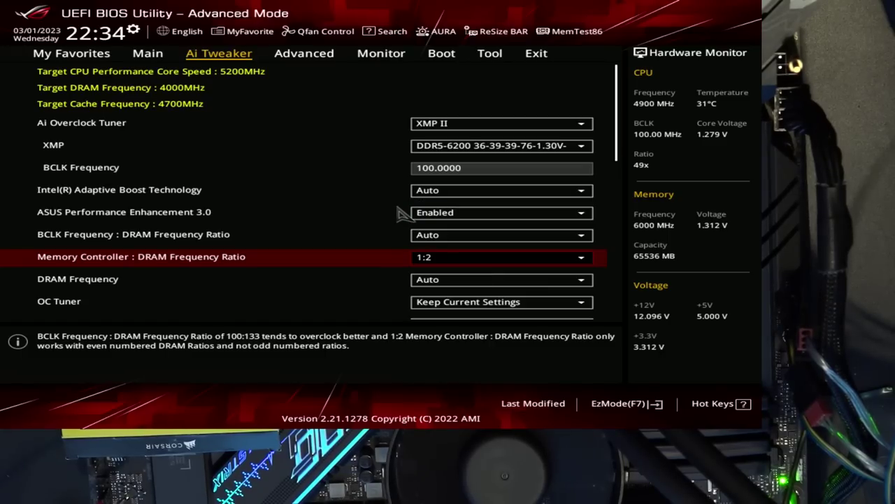
- Set the DRAM Frequency to DDR5-6000MHz
key(Down)
key(Return)
key(Down)
key(Down)
key(Down)
key(Down)
key(Down)
key(Down)
key(Down)
key(Down)
key(Down)
key(Down)
key(Down)
key(Down)
key(Down)
key(Down)
key(Down)
key(Down)
key(Down)
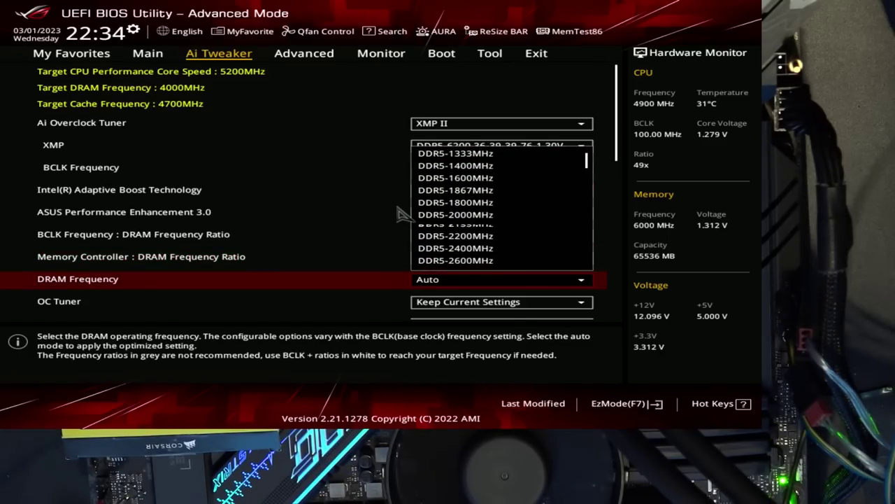
key(Down)
key(Down)
key(Down)
key(Down)
key(Down)
key(Down)
key(Down)
key(Down)
key(Down)
key(Down)
key(Down)
key(Down)
key(Down)
key(Down)
key(Down)
key(Down)
key(Down)
key(Down)
key(Down)
key(Down)
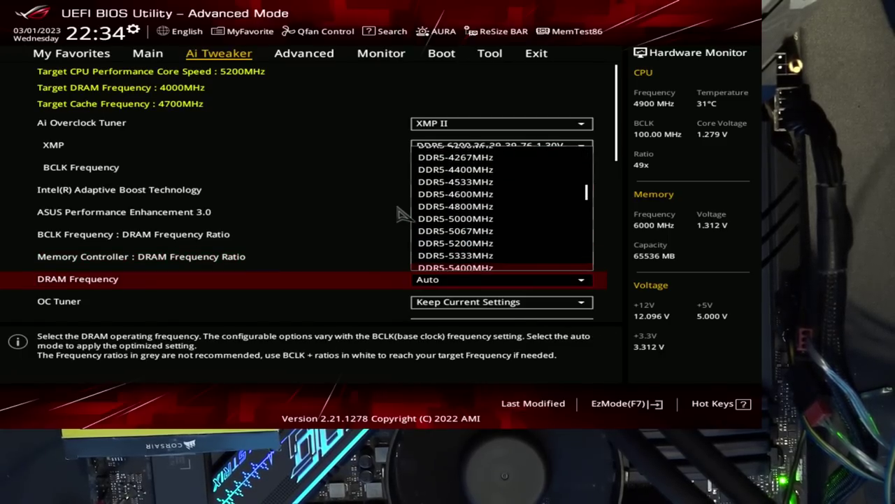
key(Down)
key(Down)
key(Down)
key(Down)
key(Return)
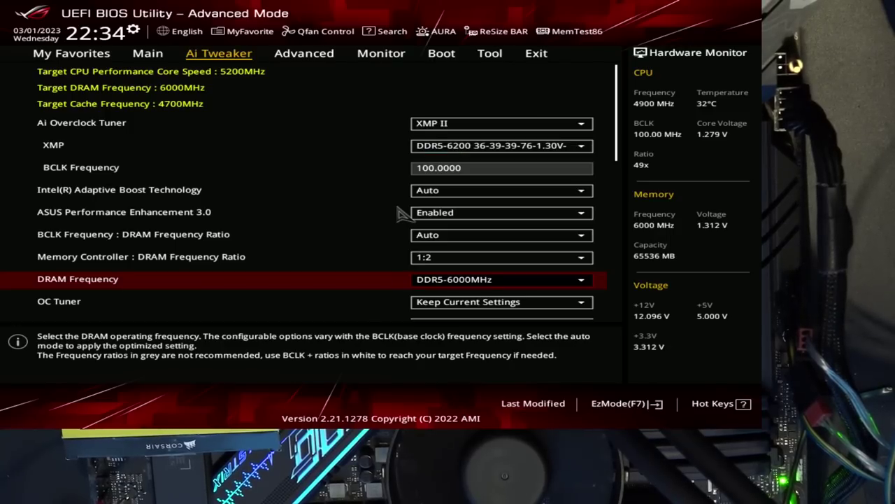
- Review the memory controller ratio, DRAM frequency, OC Tuner and core ratio settings in Ai Tweaker
key(Up)
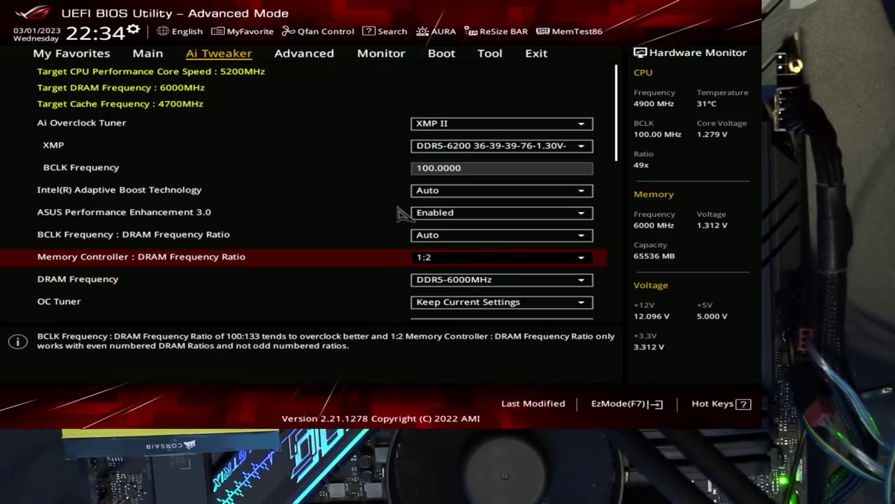
key(Down)
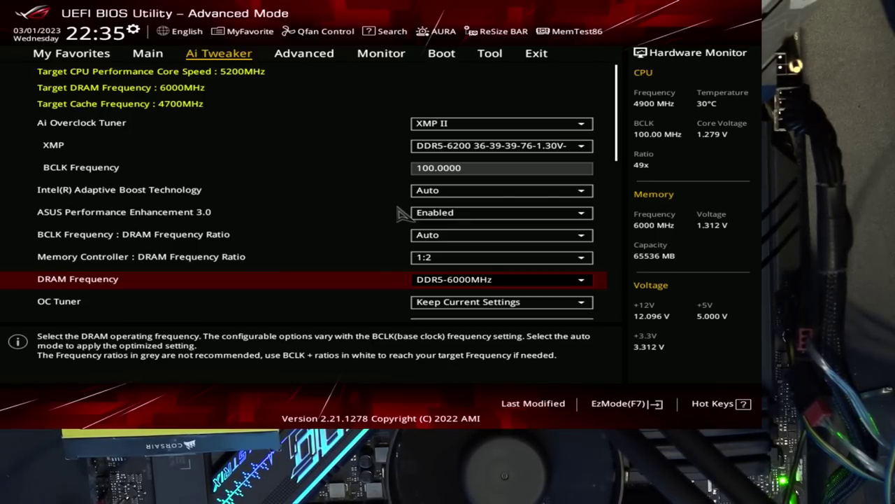
key(Down)
key(Down)
key(Down)
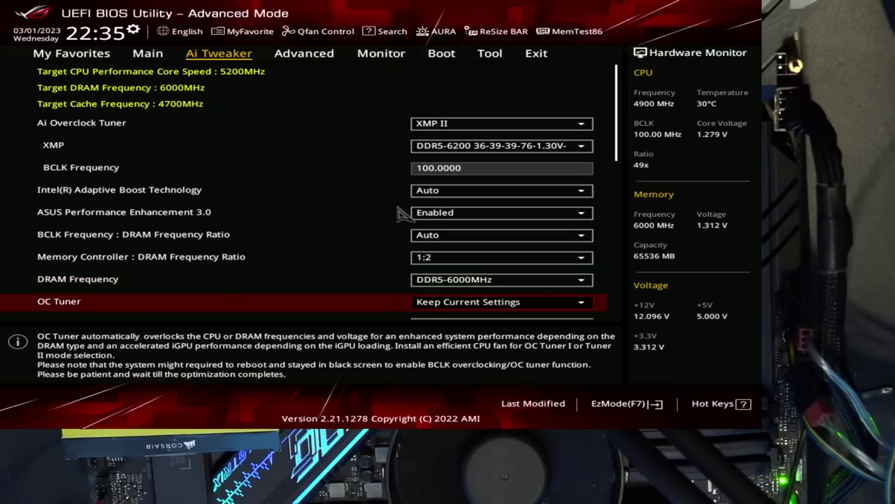
key(Down)
key(Up)
key(Up)
key(Up)
key(Up)
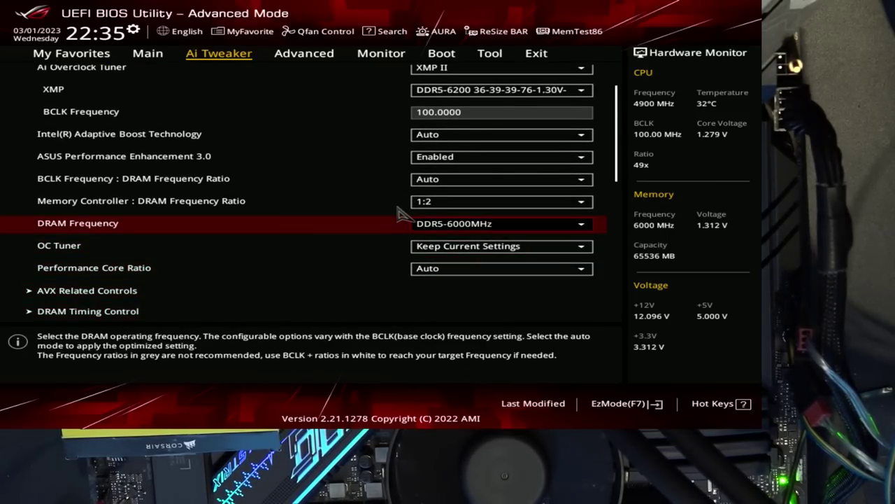
- Look over the DRAM Timing Control, DIGI+ VRM and Internal CPU Power Management submenu entries in Ai Tweaker
key(Down)
key(Down)
key(Down)
key(Down)
key(Down)
key(Up)
key(Up)
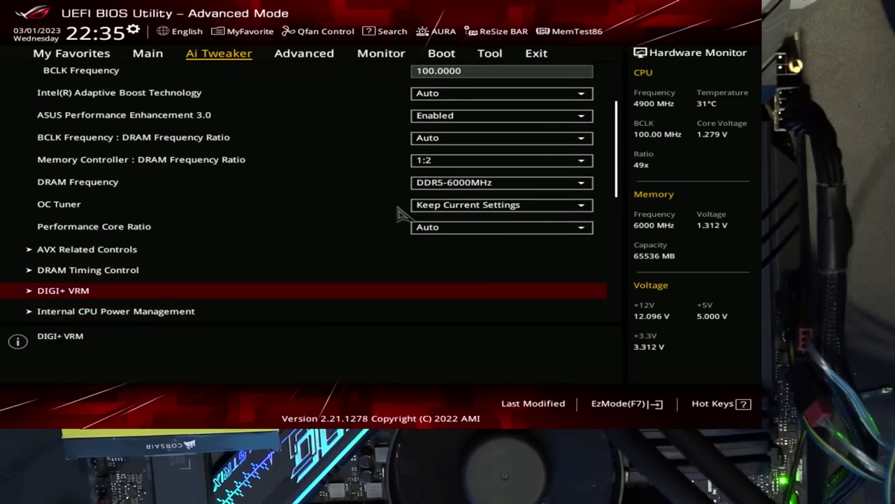
key(Up)
key(Down)
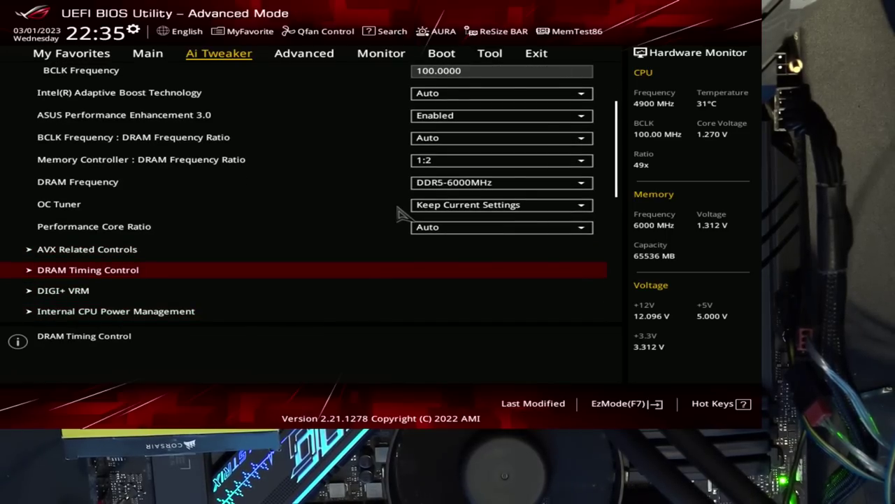
key(Down)
key(Down)
key(Down)
key(Down)
key(Up)
key(Up)
key(Up)
key(Up)
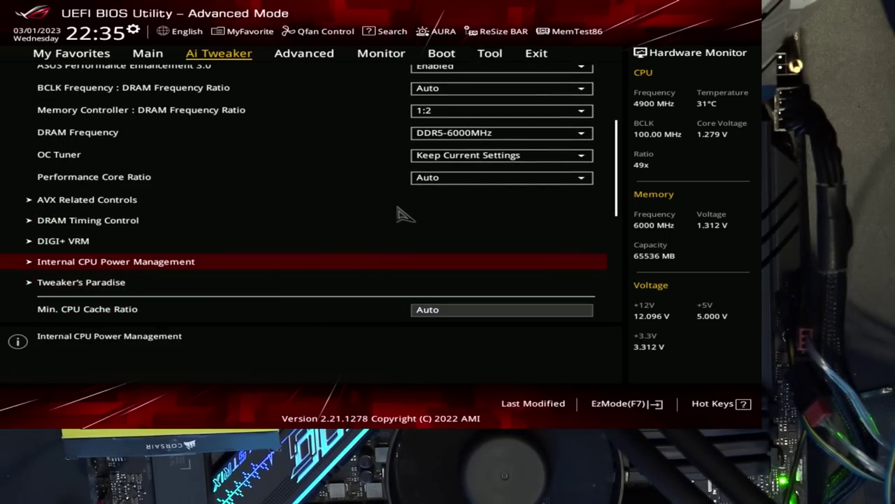
key(Down)
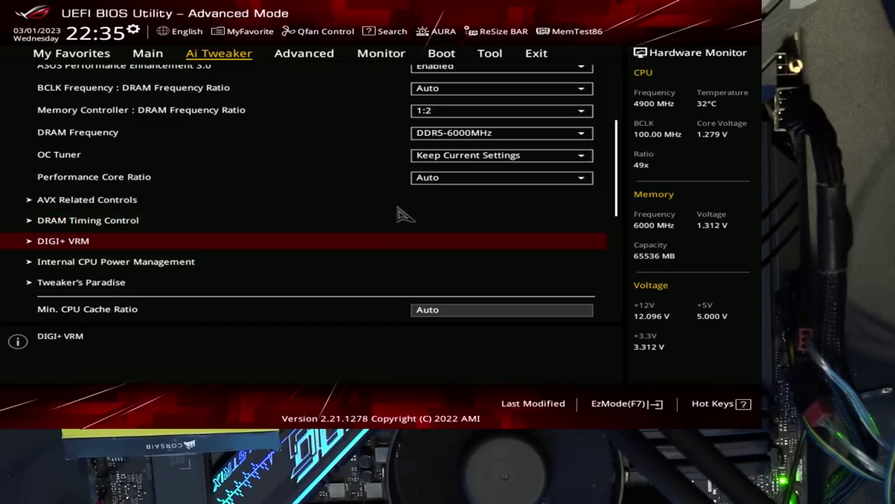
- Examine the CPU Core/Cache Voltage mode, its offset sign and the CPU Core Voltage Offset setting
key(Down)
key(Down)
key(Down)
key(Down)
key(Down)
key(Down)
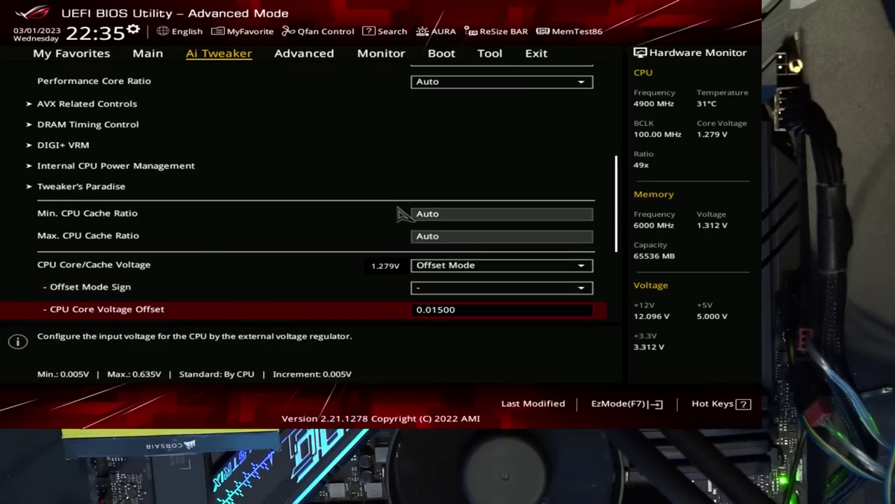
key(Up)
key(Down)
key(Down)
key(Down)
key(Up)
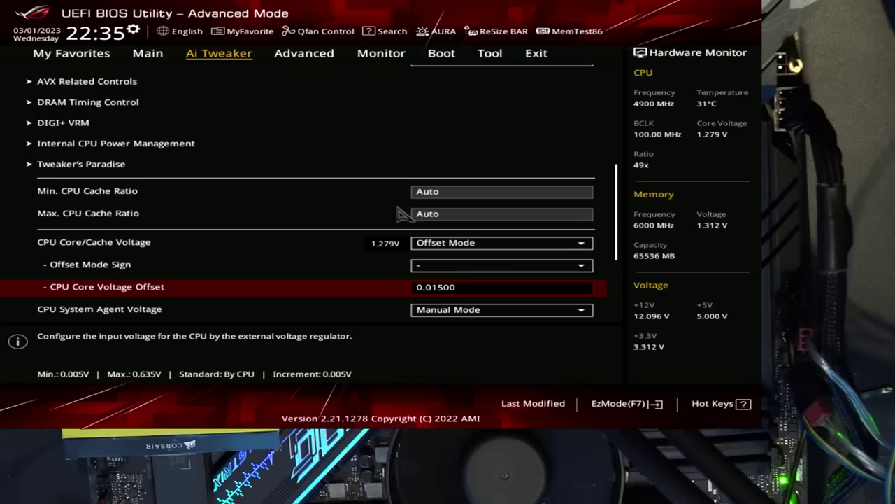
- Review the CPU System Agent Voltage Override and CPU Input Voltage settings
key(Down)
key(Down)
key(Down)
key(Up)
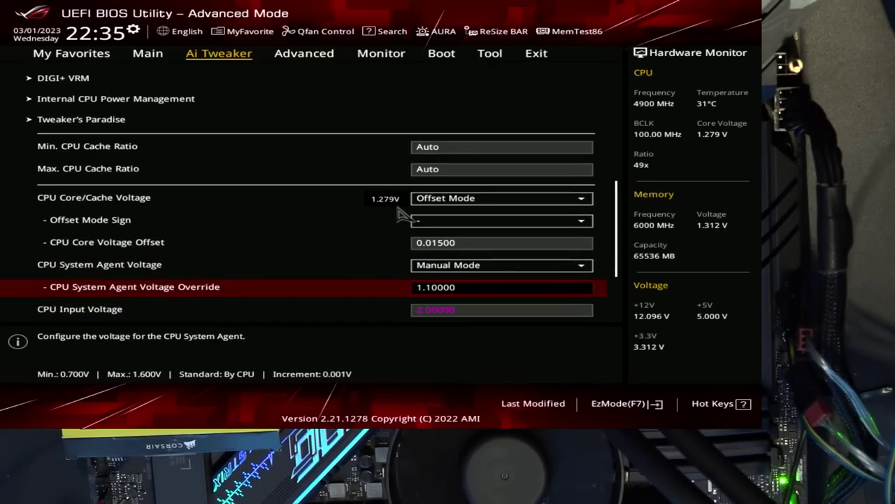
key(Down)
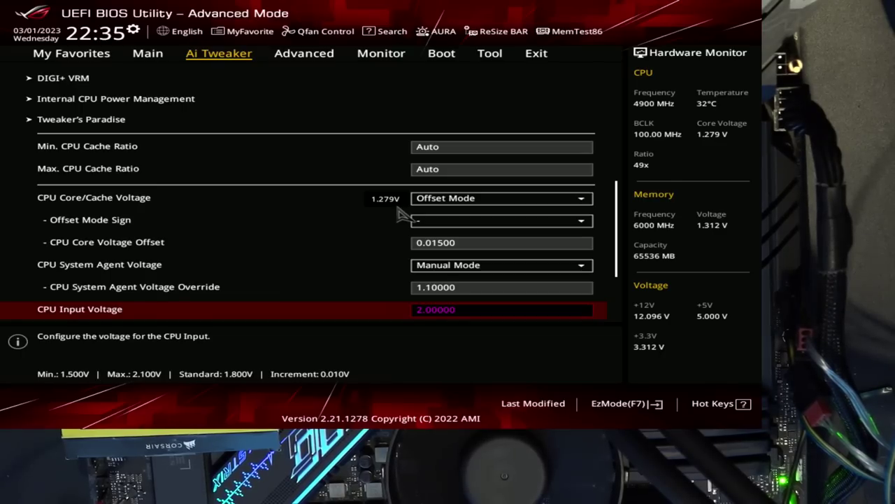
key(Down)
key(Up)
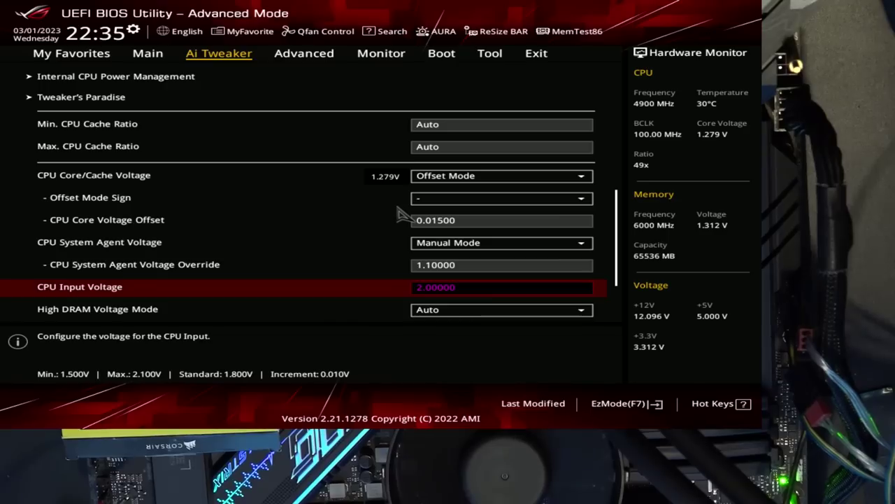
key(Down)
key(Down)
key(Up)
key(Up)
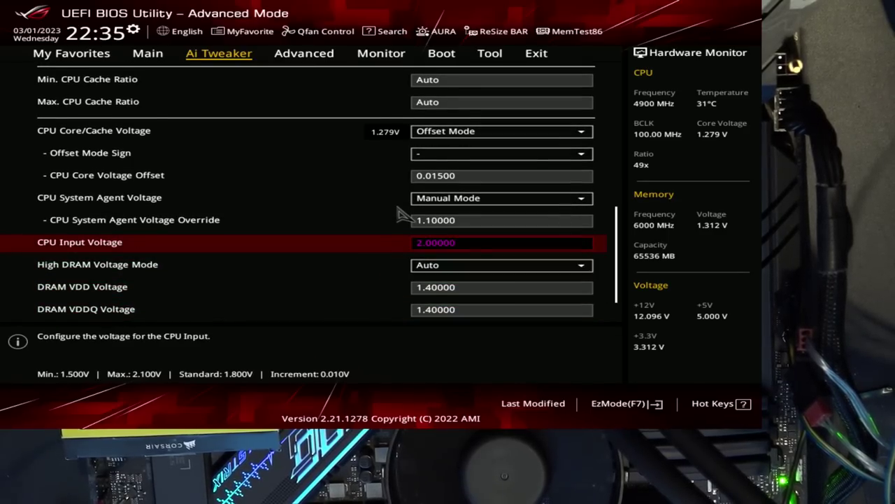
key(Up)
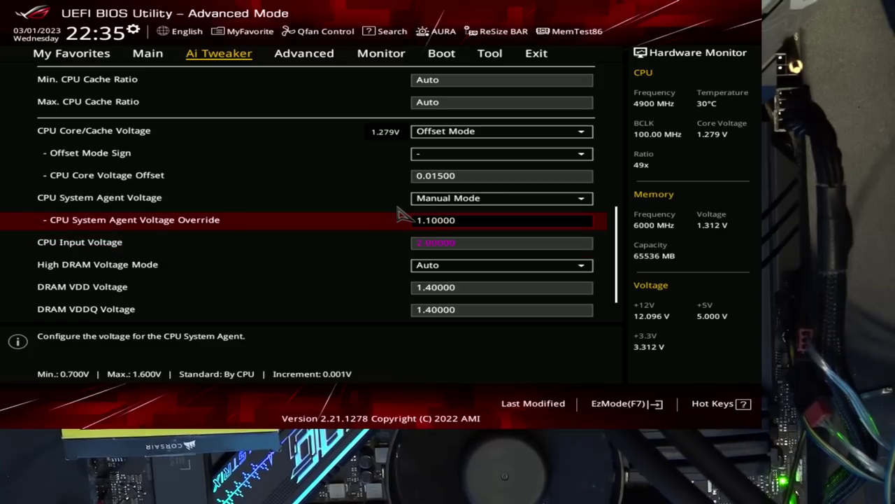
key(Down)
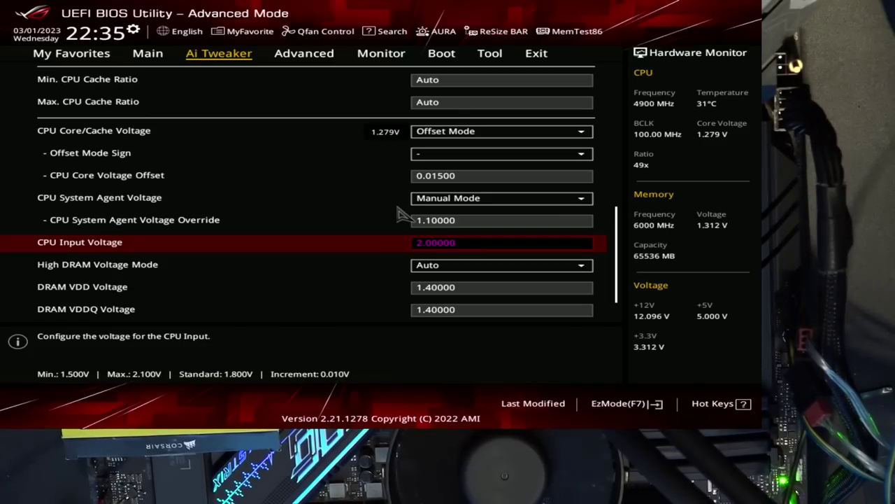
- Compare the DRAM VDD Voltage and DRAM VDDQ Voltage settings in Ai Tweaker
key(Down)
key(Down)
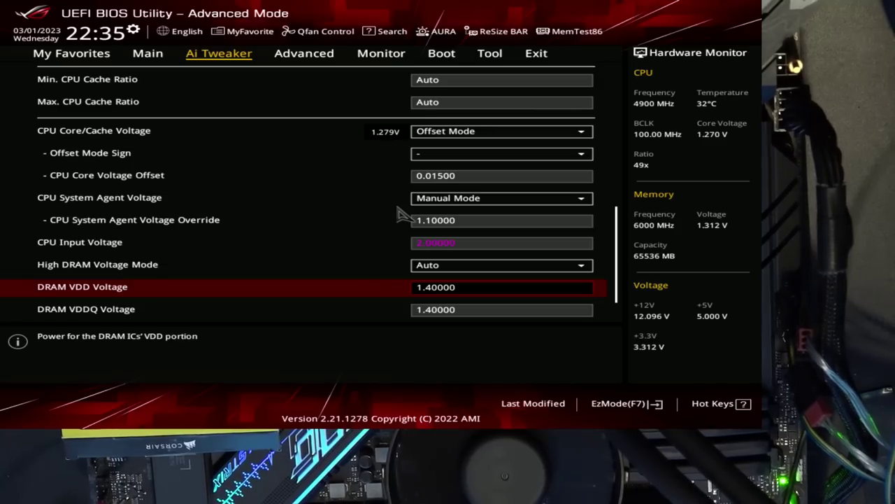
key(Down)
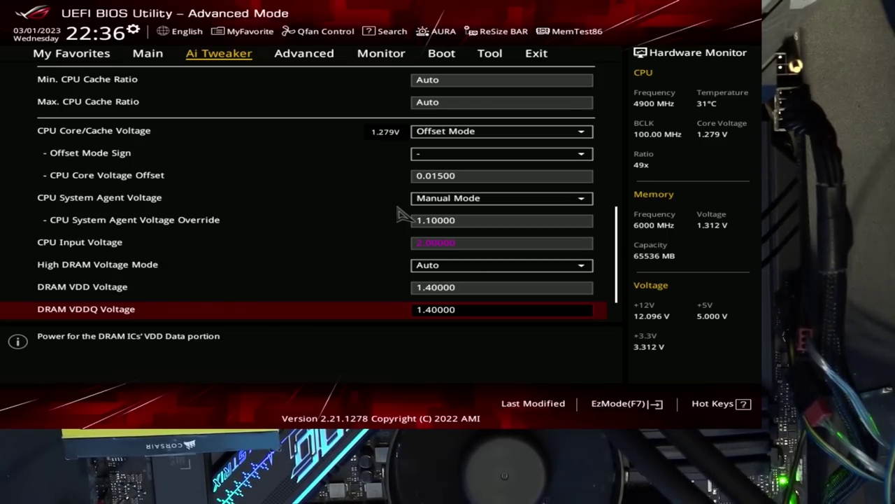
key(Up)
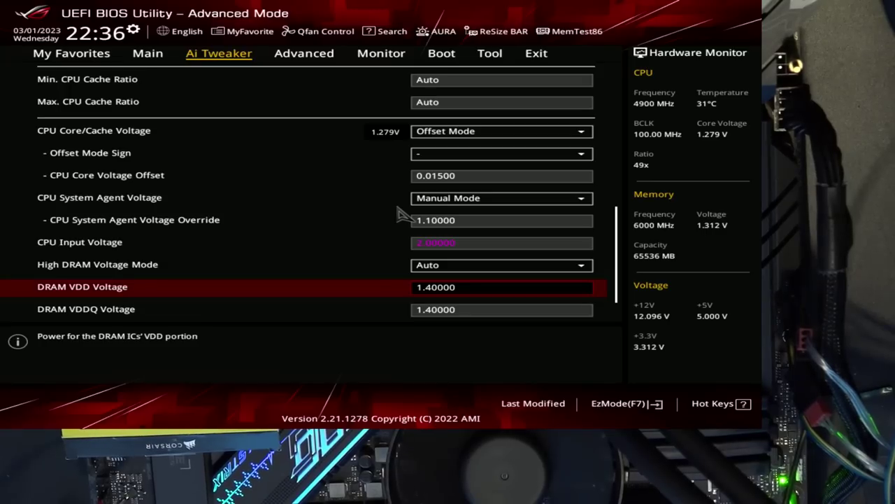
key(Down)
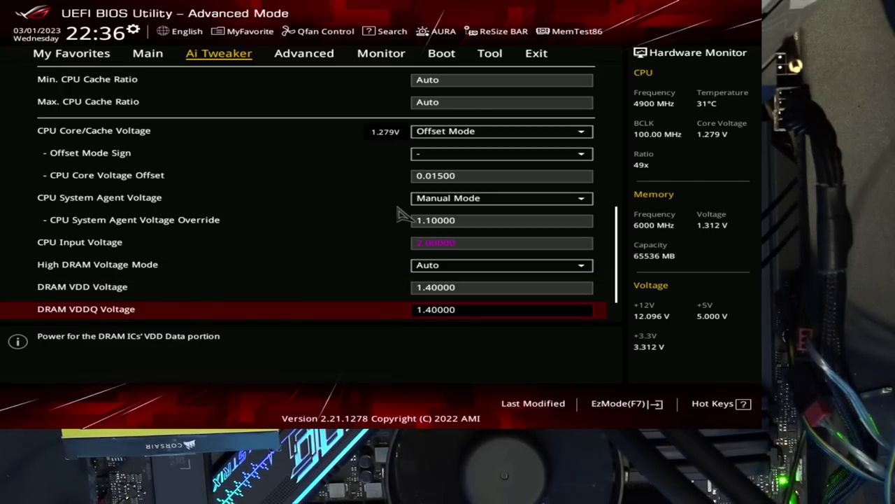
scroll(404, 216, down, 1)
key(Up)
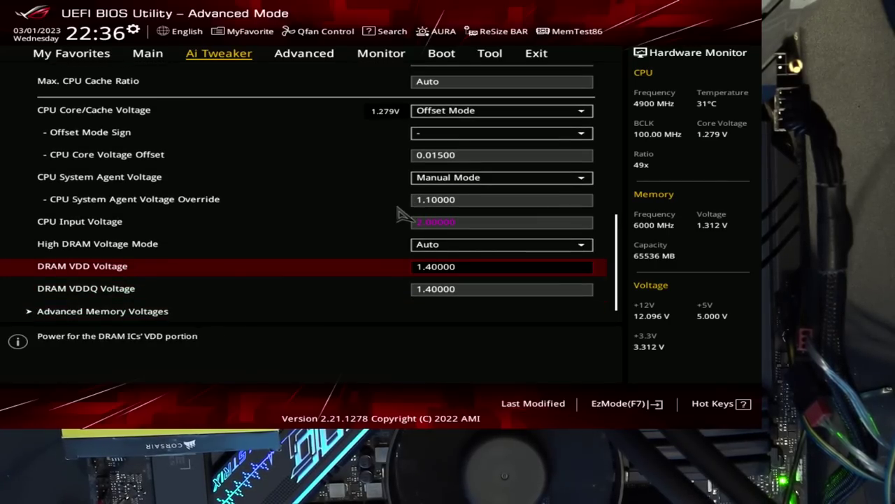
key(Down)
key(Down)
key(Up)
key(Up)
key(Down)
key(Down)
key(Down)
key(Up)
key(Up)
key(Up)
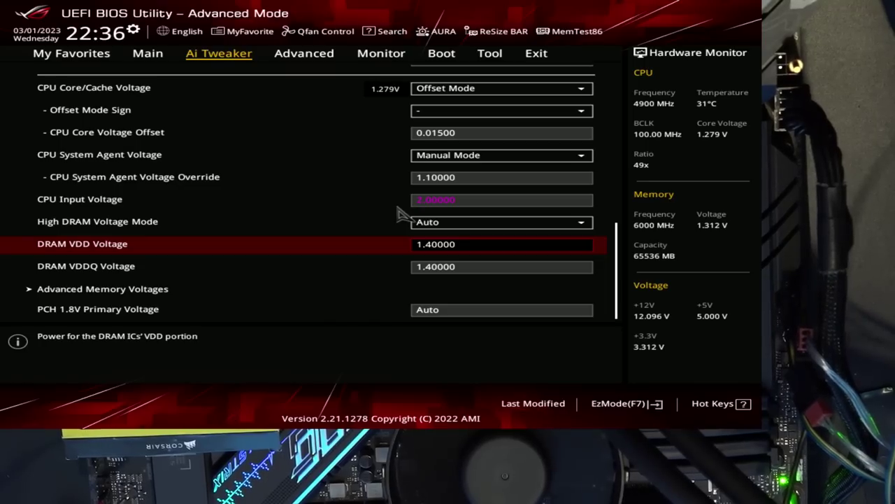
- Open the Advanced Memory Voltages submenu
key(Down)
key(Down)
key(Down)
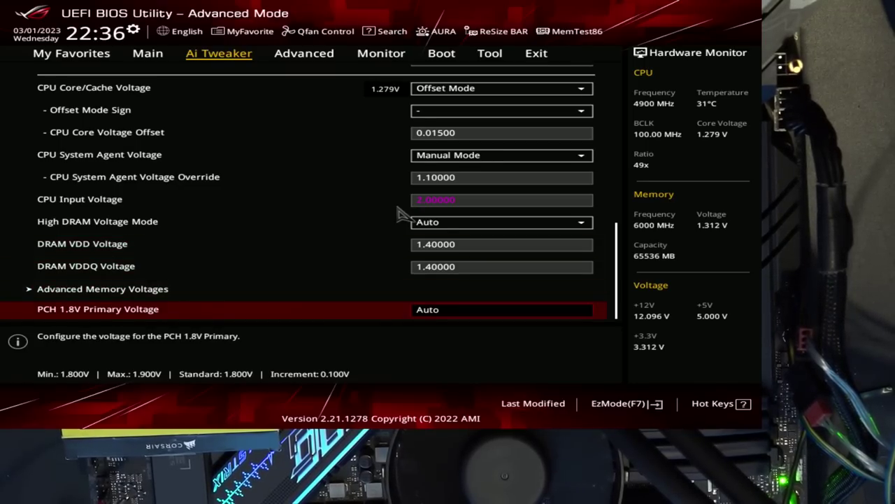
key(Up)
key(Return)
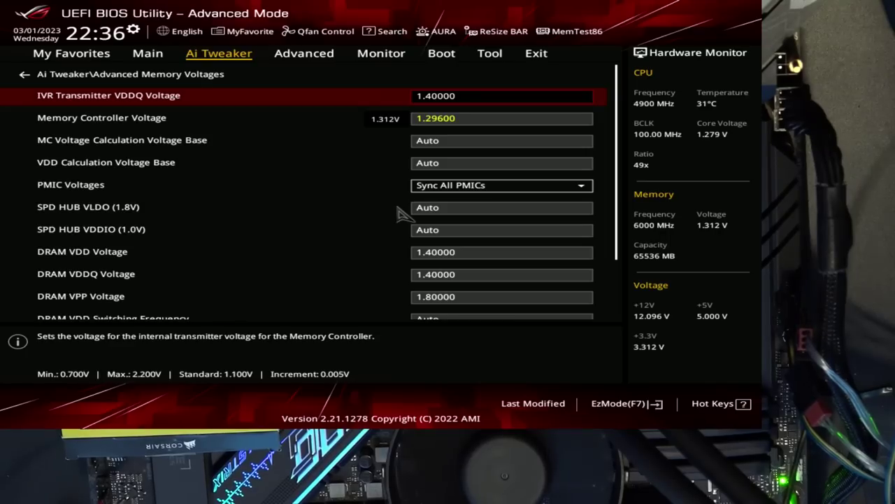
- Examine the IVR Transmitter VDDQ Voltage and Memory Controller Voltage settings in Advanced Memory Voltages
key(Down)
key(Up)
key(Down)
key(Up)
key(Down)
key(Up)
key(Down)
key(Up)
key(Down)
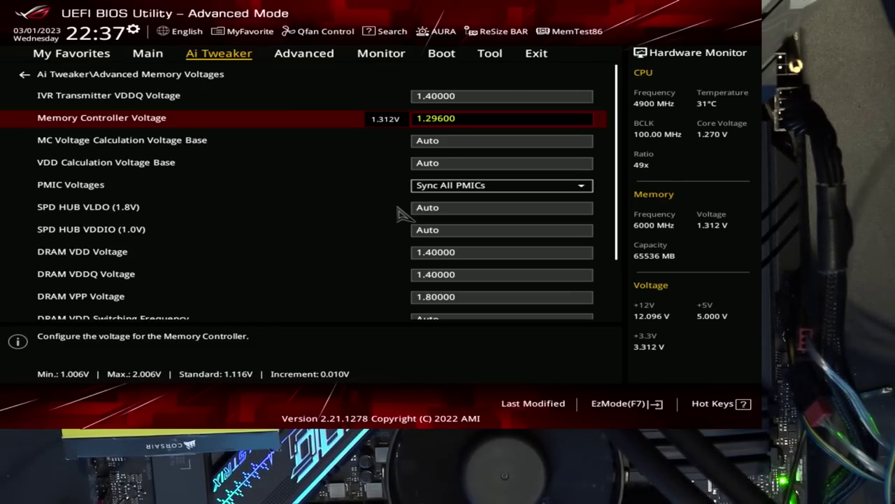
key(Down)
key(Down)
key(Up)
key(Up)
key(Down)
key(Down)
key(Up)
key(Up)
- Check the DRAM VDD, VDDQ and VPP voltages among the remaining Advanced Memory Voltages settings and return to Ai Tweaker
key(Down)
key(Down)
key(Down)
key(Down)
key(Down)
key(Down)
key(Down)
key(Down)
key(Down)
key(Down)
key(Down)
key(Down)
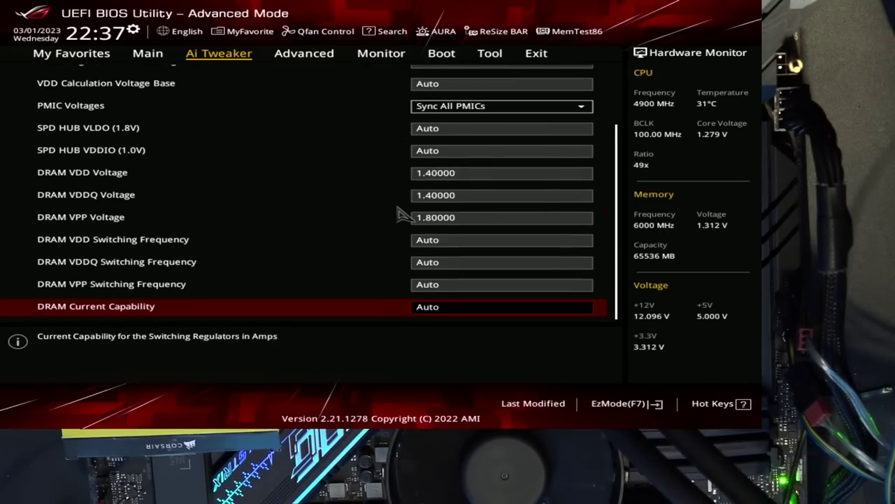
key(Up)
key(Up)
key(Up)
key(Up)
key(Up)
key(Up)
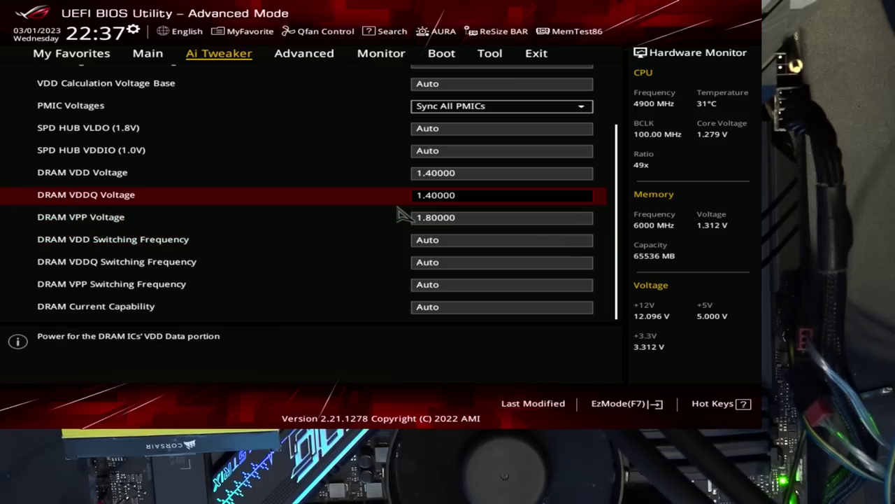
key(Down)
key(Down)
key(Escape)
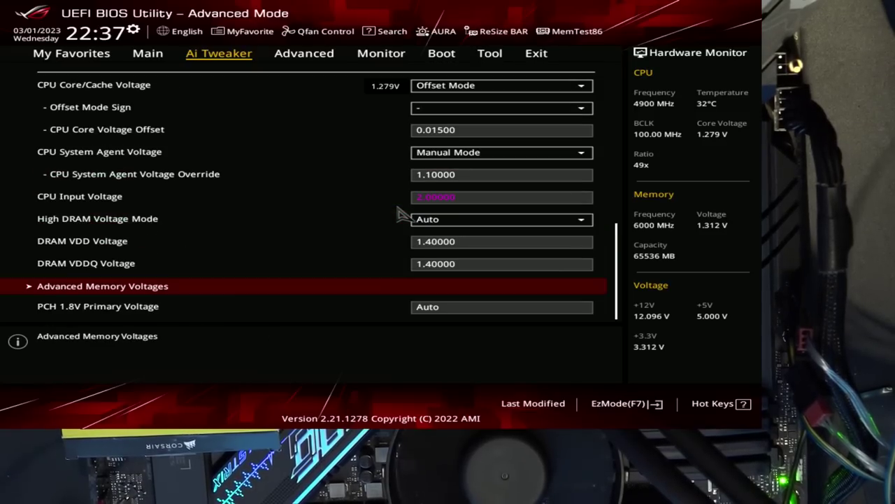
- Go back up the Ai Tweaker list and open the Tweaker's Paradise submenu
key(Up)
key(Up)
key(Up)
key(Up)
key(Up)
key(Up)
key(Up)
key(Up)
key(Up)
key(Up)
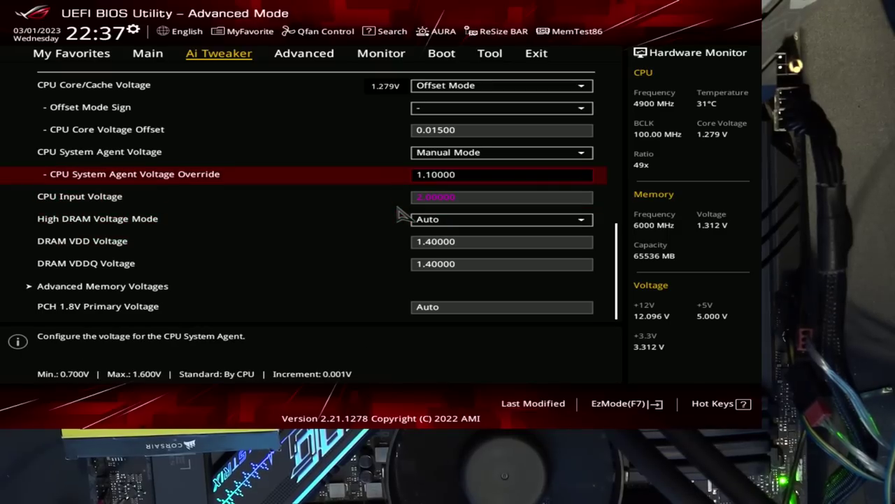
key(Up)
key(Up)
key(Up)
key(Down)
key(Down)
key(Down)
key(Down)
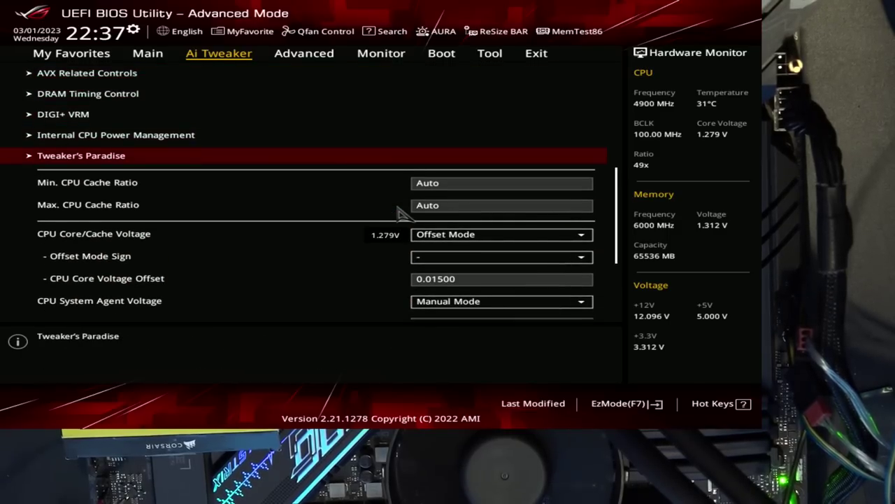
key(Return)
- Examine the Memory Controller PLL Voltage and Ring PLL Voltage settings and leave Tweaker's Paradise
key(Up)
key(Up)
key(Up)
key(Up)
key(Up)
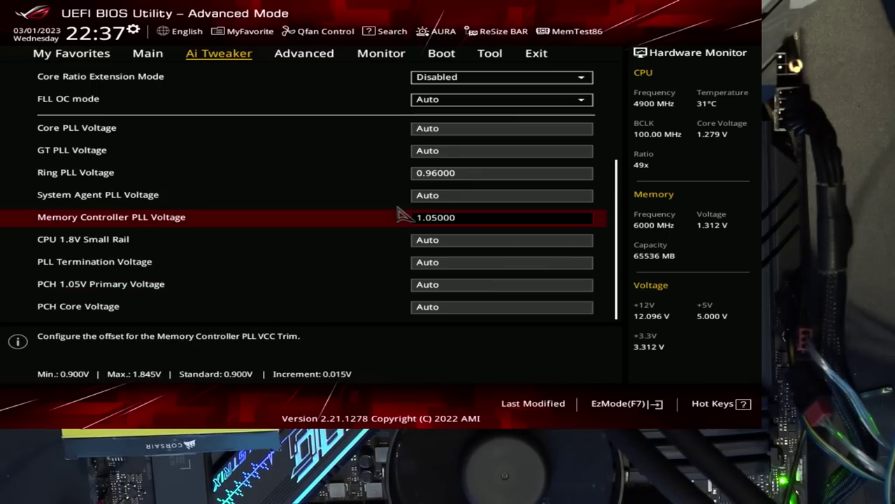
key(Up)
key(Up)
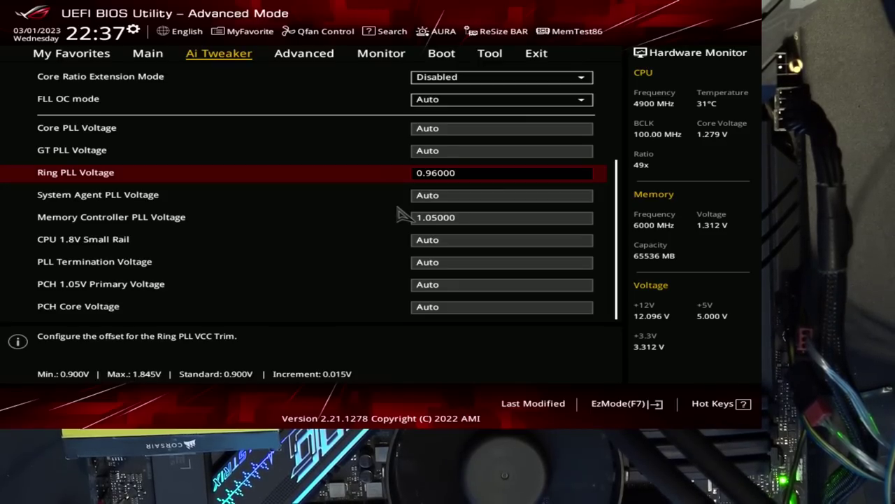
key(Down)
key(Down)
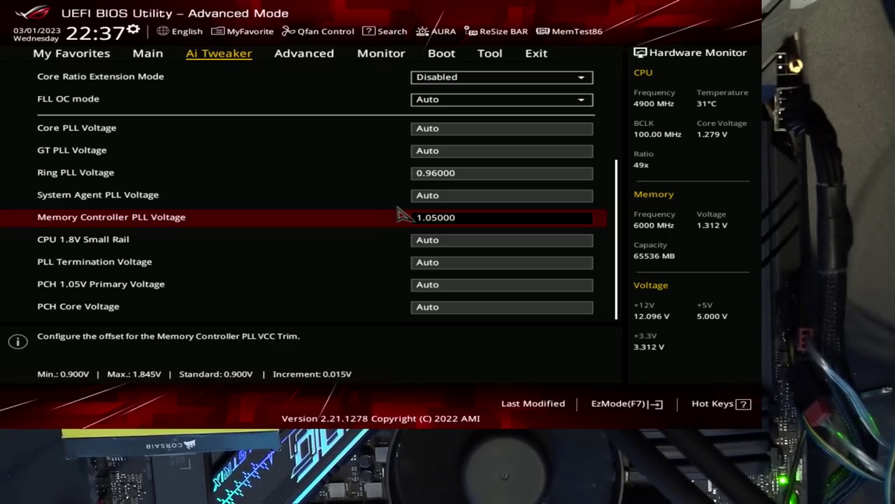
key(Page_Up)
- Open the DRAM Timing Control submenu from Ai Tweaker
key(Up)
key(Up)
key(Up)
key(Up)
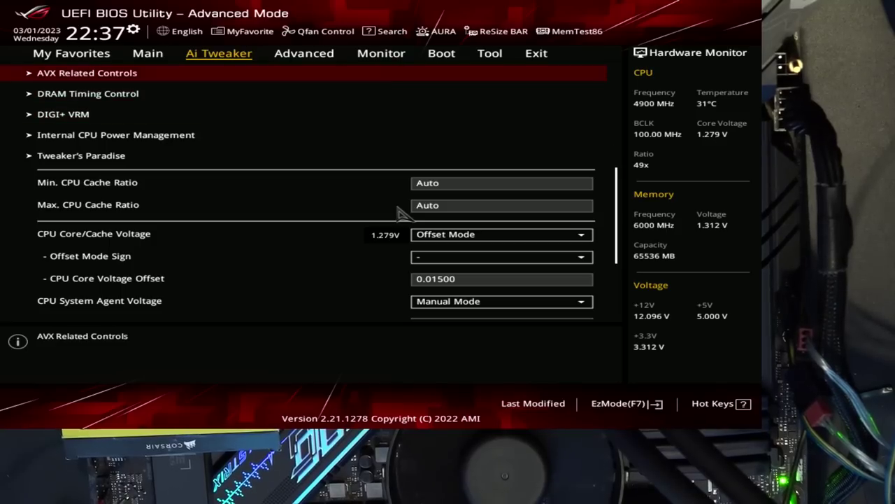
key(Down)
key(Down)
key(Up)
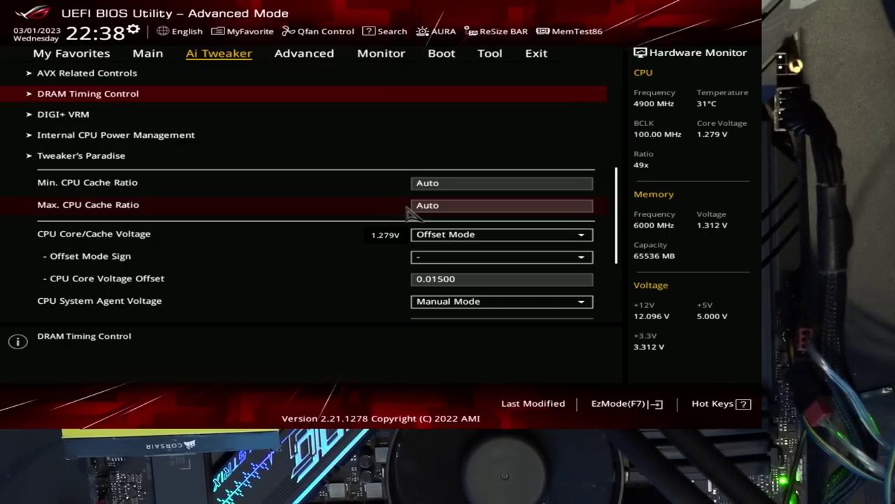
key(Up)
key(Down)
key(Down)
key(Up)
key(Return)
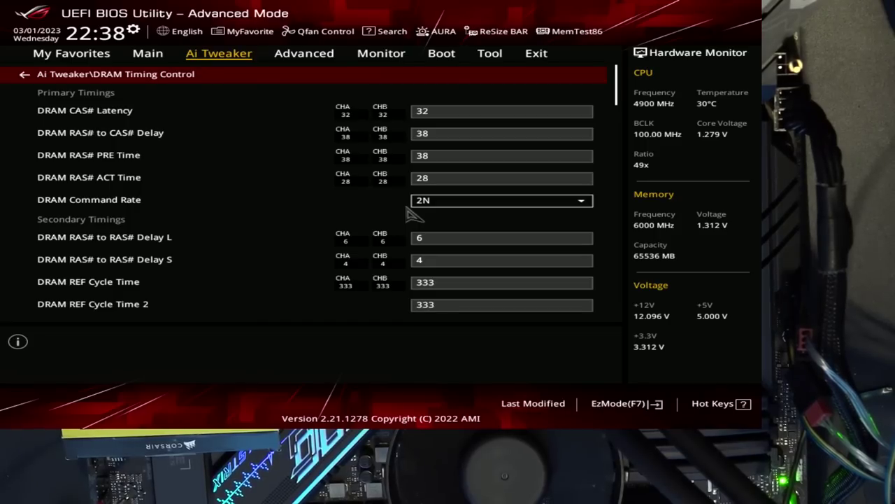
- Examine the DRAM CAS# Latency and DRAM RAS# to CAS# Delay entries in the Primary Timings
key(Down)
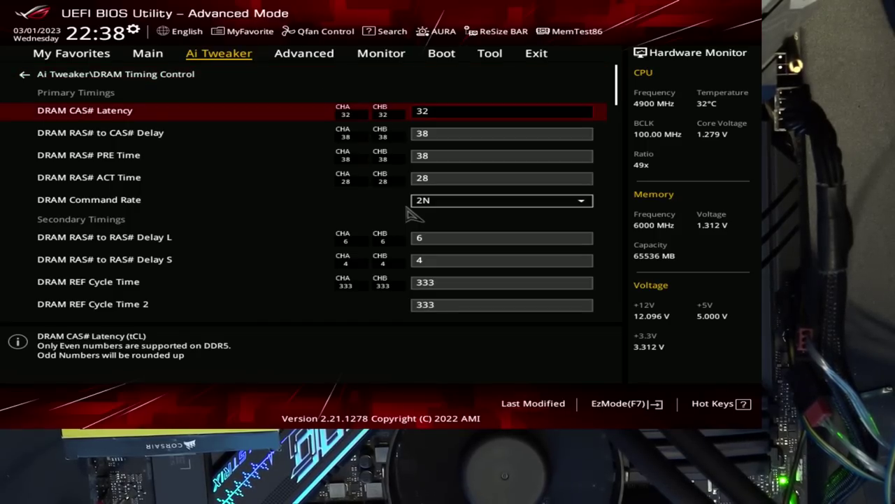
key(Down)
key(Down)
key(Up)
key(Up)
key(Up)
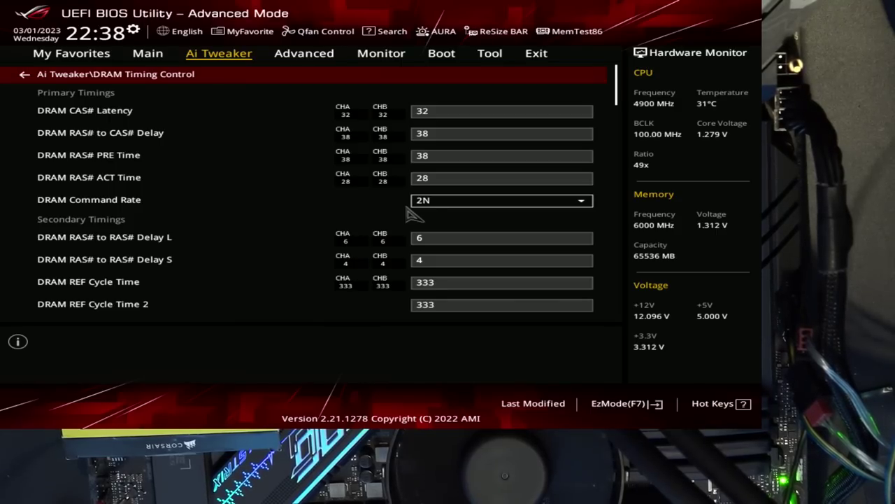
key(Down)
key(Down)
key(Up)
key(Up)
key(Down)
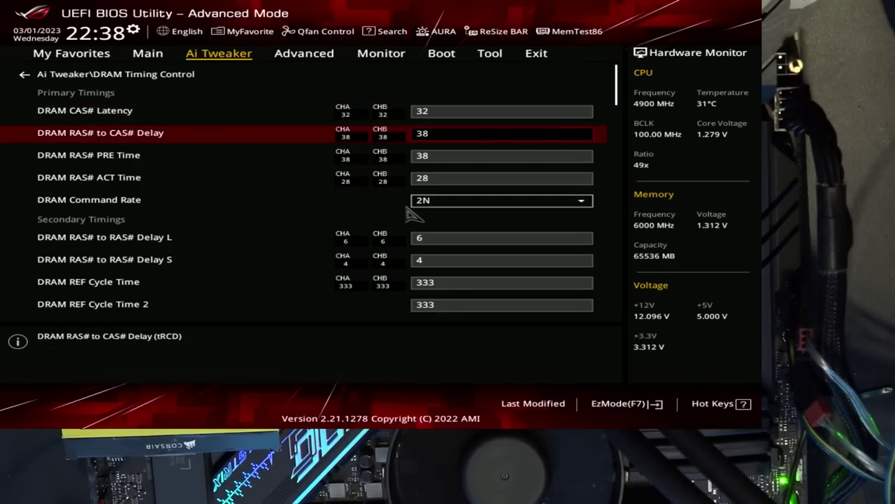
key(Up)
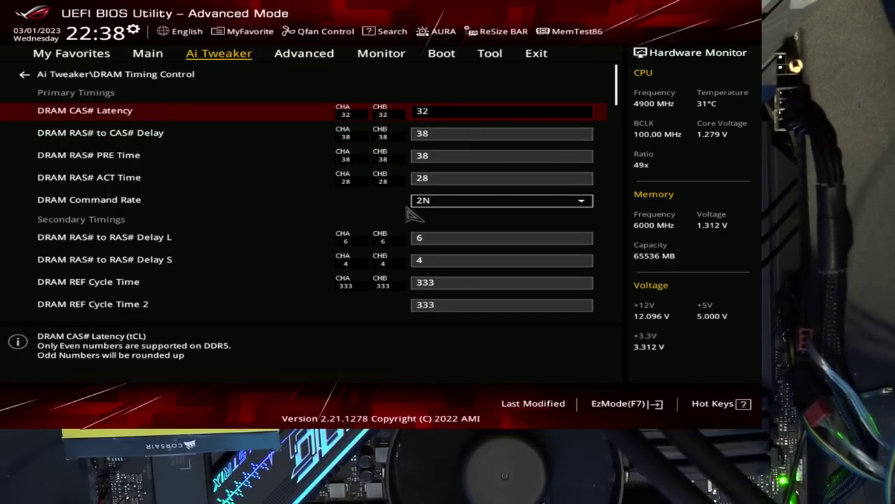
- Review the primary timings from DRAM CAS# Latency down through RAS# to CAS# Delay and RAS# PRE Time to RAS# ACT Time
key(Down)
key(Down)
key(Down)
key(Up)
key(Up)
key(Up)
key(Up)
key(Down)
key(Down)
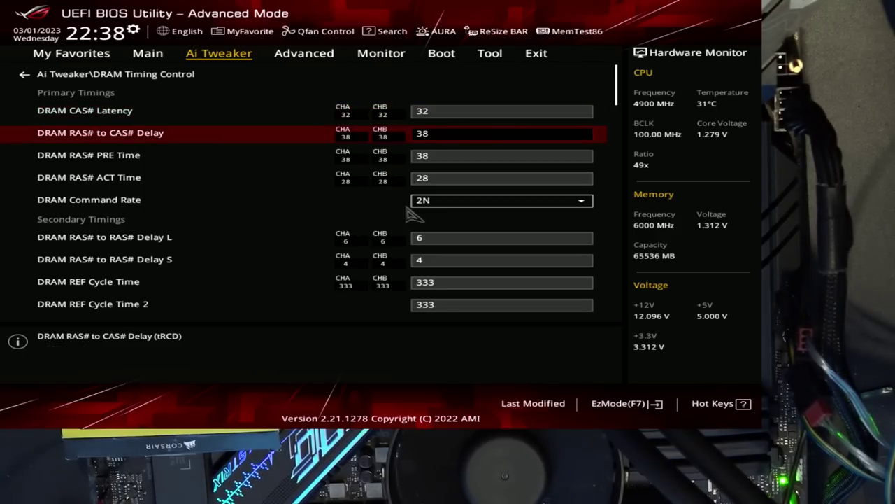
key(Up)
key(Down)
key(Down)
key(Down)
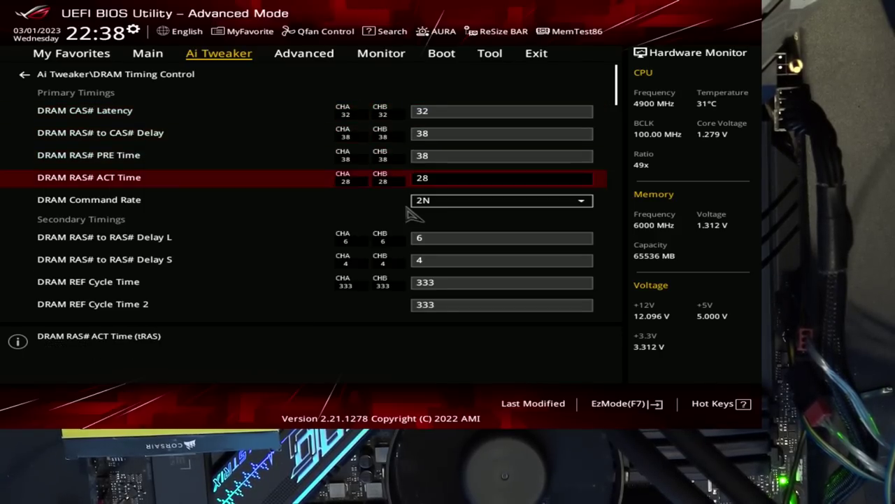
- Check the DRAM Command Rate setting at the end of the Primary Timings
key(Down)
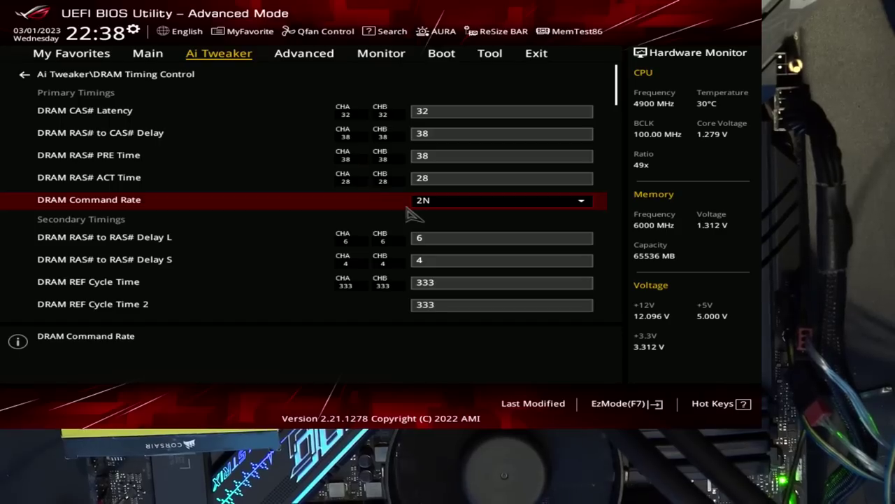
key(Down)
key(Down)
key(Up)
key(Up)
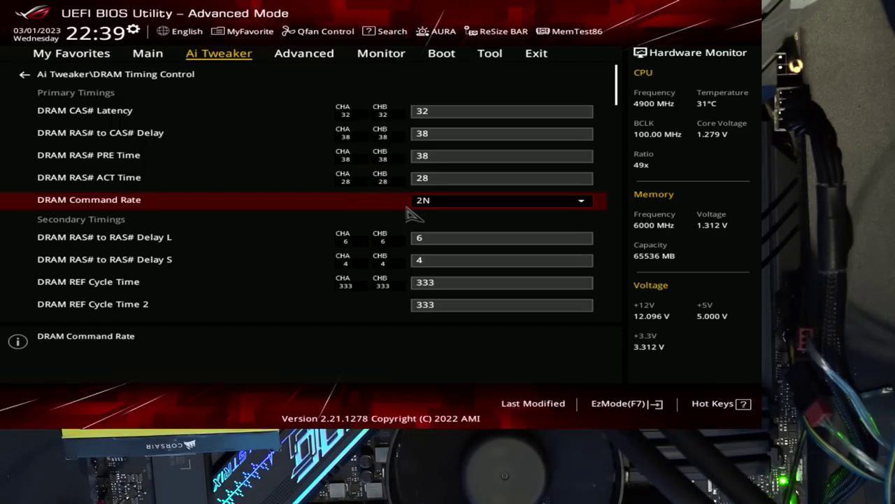
- Try DRAM RAS# to RAS# Delay L at 4 and set it back to 6
key(Down)
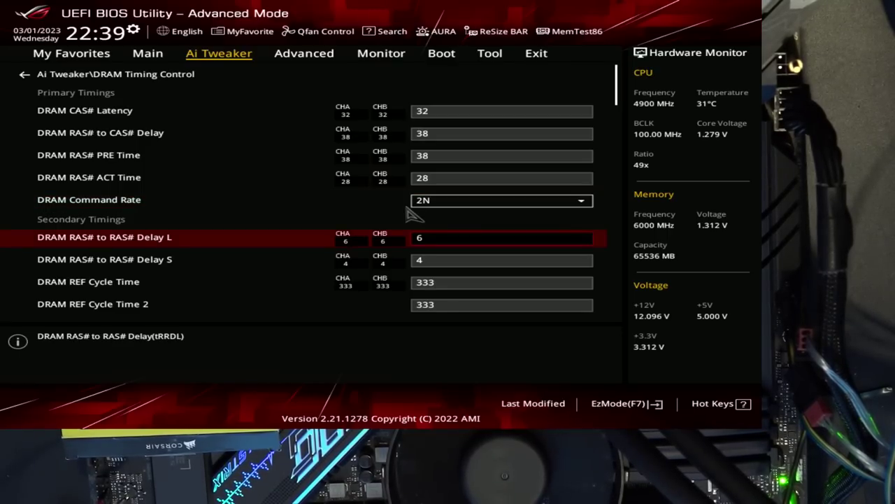
text(4)
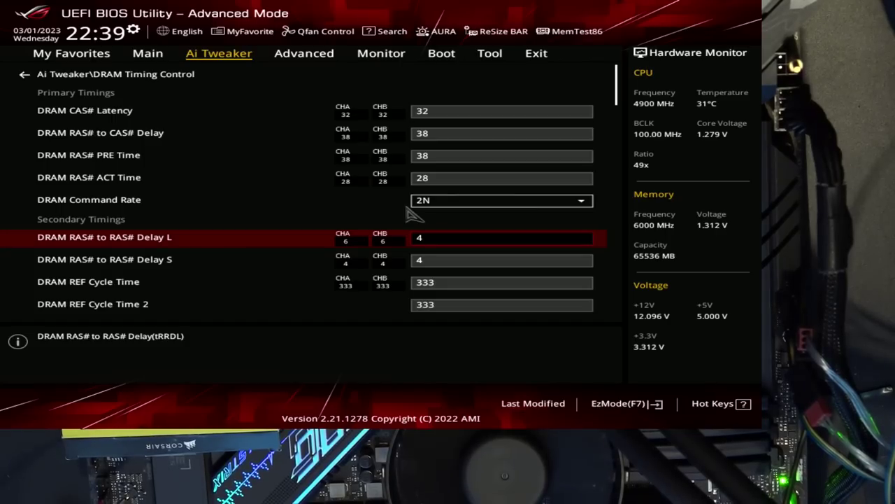
key(Down)
key(Up)
text(6)
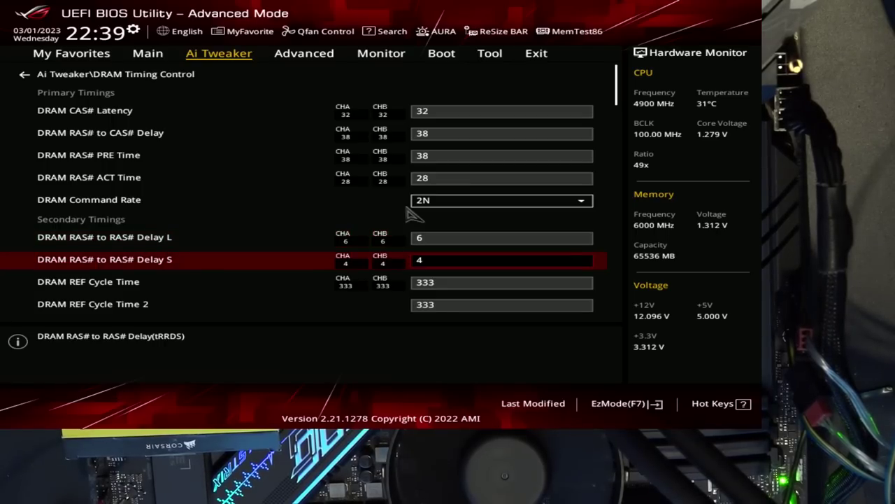
- Compare the DRAM RAS# to RAS# Delay L and Delay S secondary timings
key(Down)
key(Up)
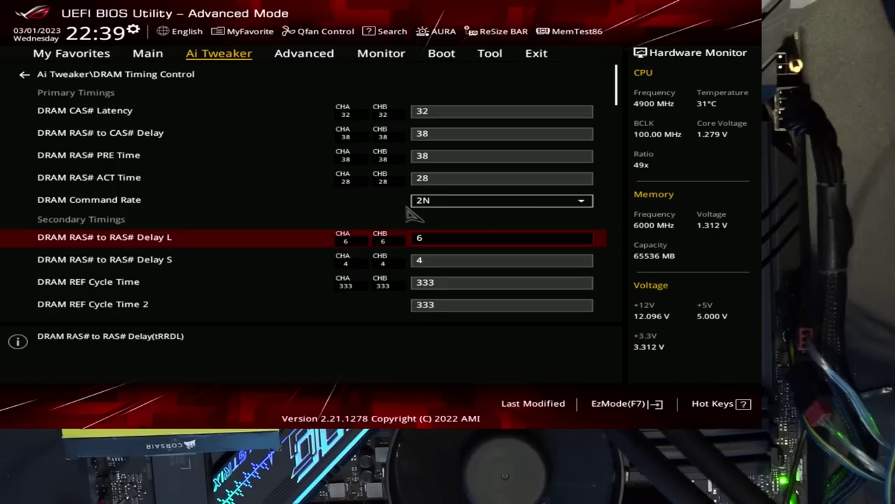
key(Down)
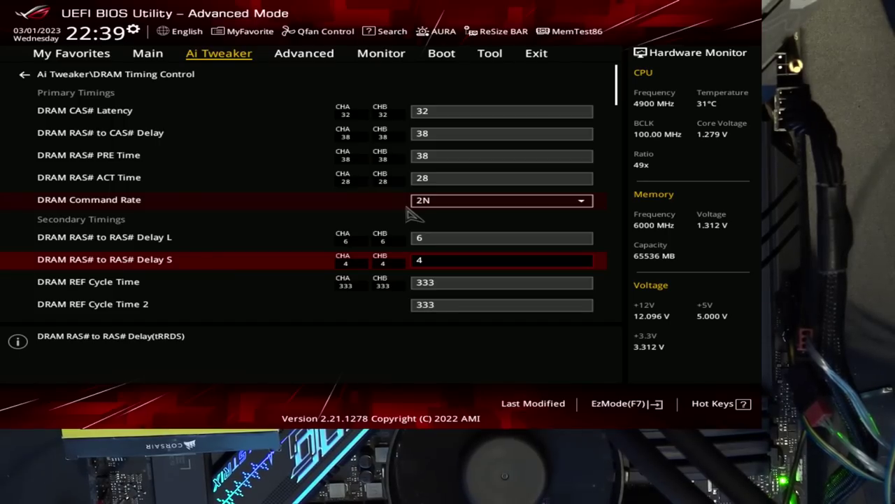
- Examine the DRAM REF Cycle Time, REF Cycle Time 2 and REF Cycle Time Same Bank settings
key(Down)
key(Down)
key(Down)
key(Up)
key(Up)
key(Down)
key(Up)
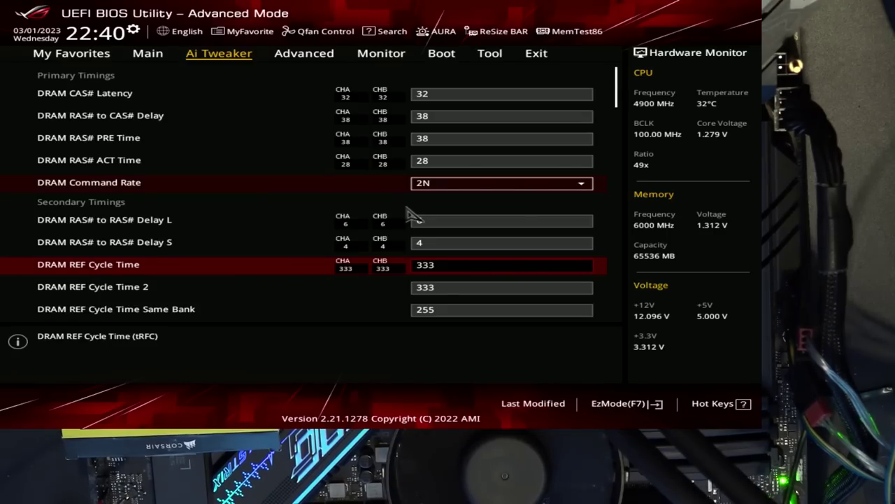
key(Down)
key(Down)
key(Up)
key(Up)
key(Down)
key(Down)
key(Down)
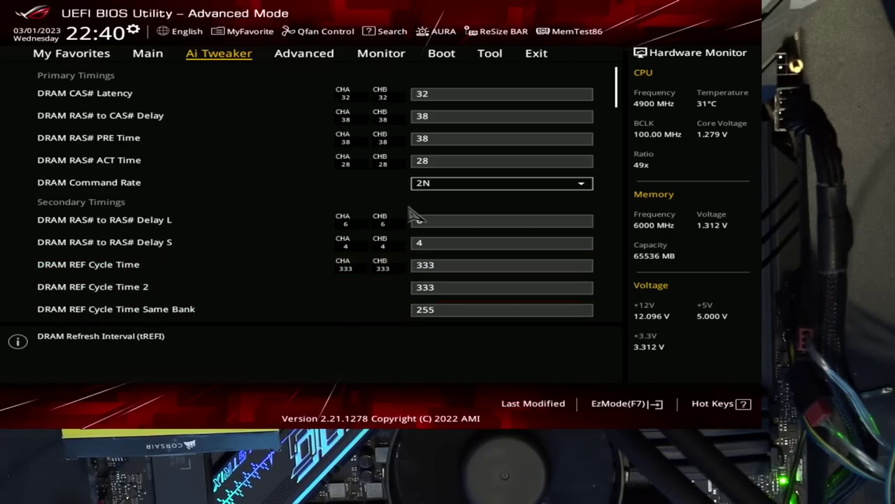
key(Up)
key(Up)
key(Up)
key(Up)
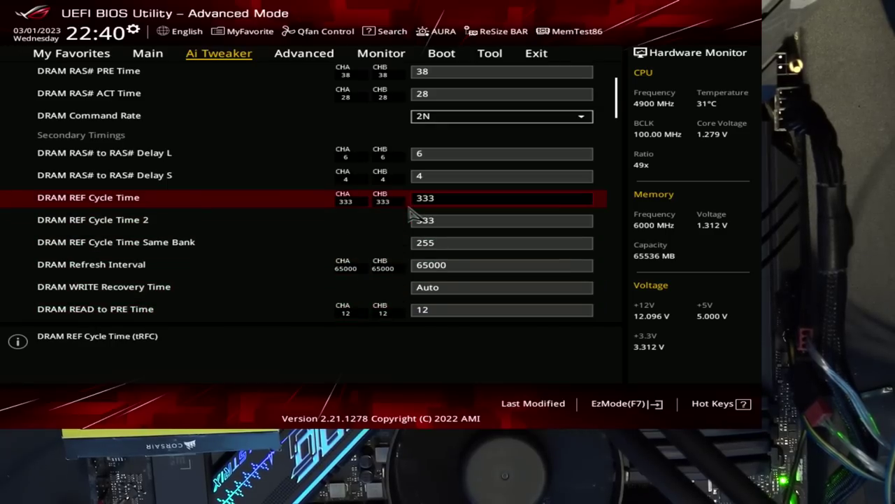
- Go over the REF Cycle Time group again and continue to DRAM Refresh Interval
key(Down)
key(Down)
key(Up)
key(Up)
key(Down)
key(Down)
key(Down)
key(Down)
key(Down)
key(Up)
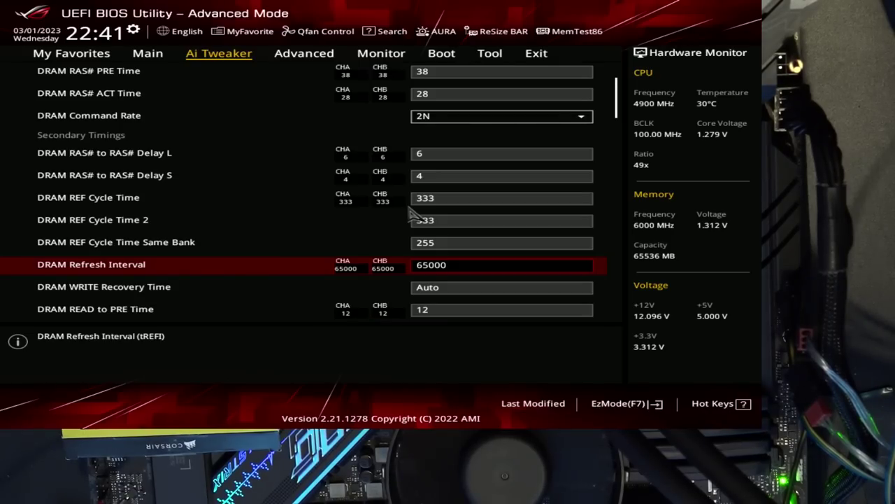
text(999999999999)
key(Up)
key(Down)
text(65000)
- Review DRAM Refresh Interval together with the REF Cycle Time settings above it
key(Up)
key(Down)
key(Up)
key(Down)
key(Up)
key(Down)
key(Down)
key(Up)
key(Up)
key(Up)
key(Up)
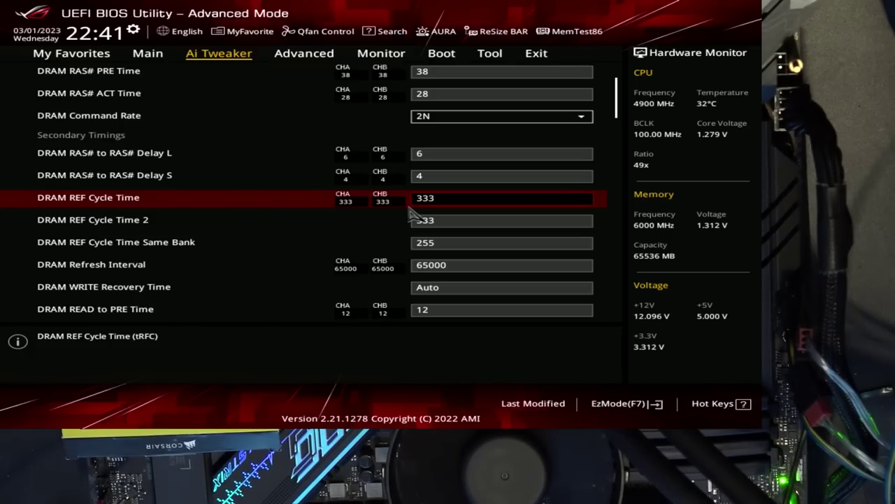
- Check the DRAM READ to PRE Time and DRAM FOUR ACT WIN Time settings past the refresh timings
key(Down)
key(Down)
key(Down)
key(Down)
key(Down)
key(Down)
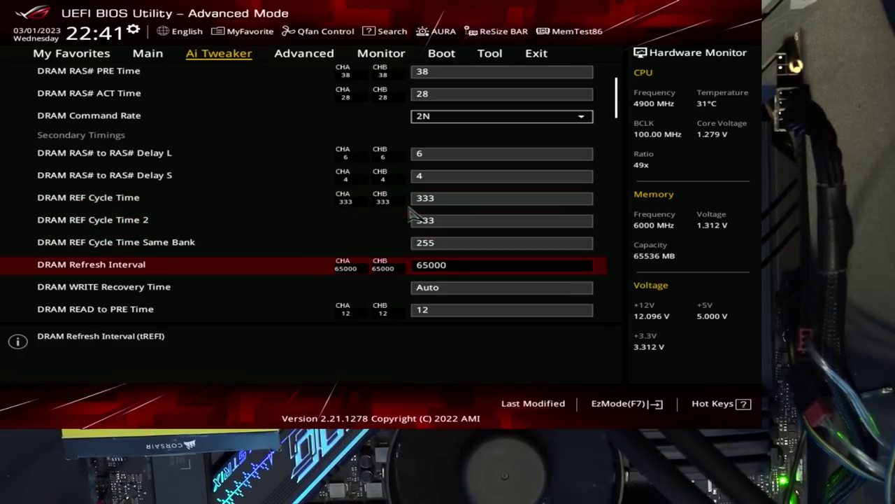
key(Up)
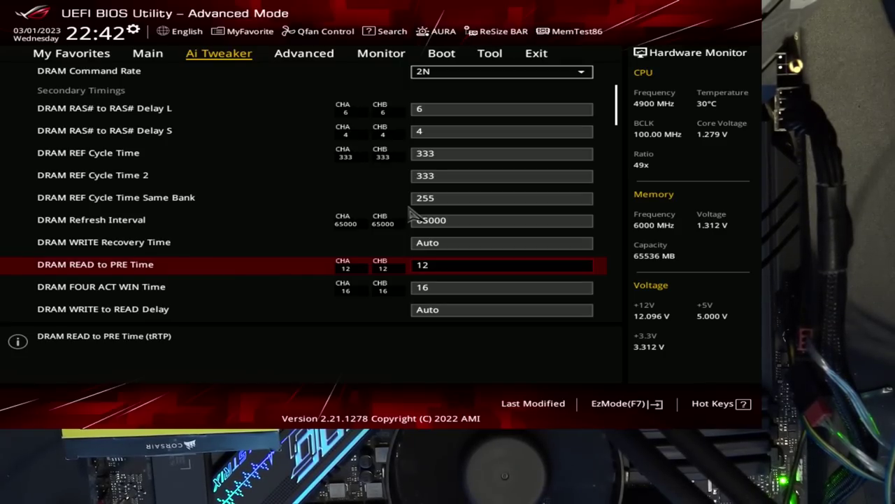
key(Down)
key(Up)
key(Down)
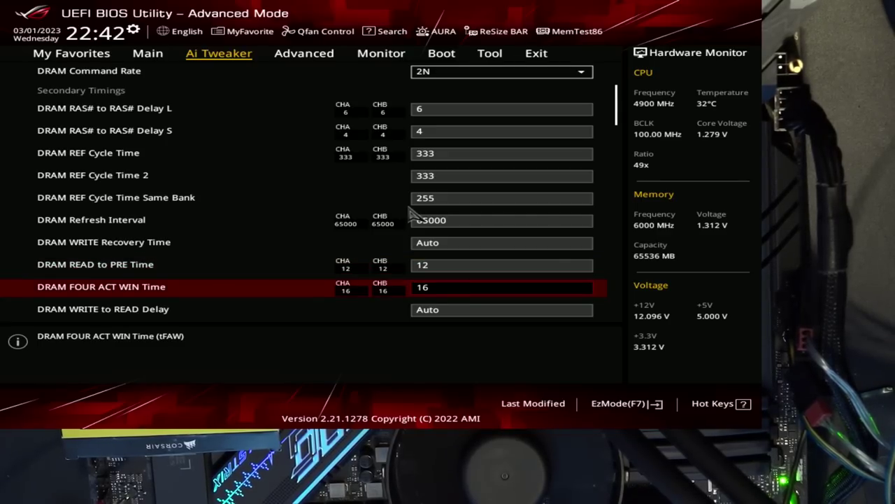
- Look over the DRAM WRITE to READ Delay entries down to Skew Control and return to DRAM FOUR ACT WIN Time
key(Down)
key(Down)
key(Down)
key(Down)
key(Down)
key(Down)
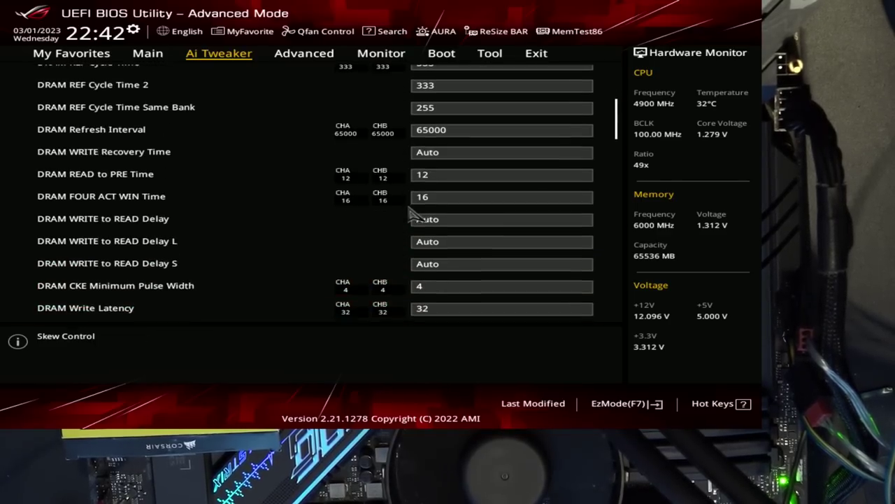
key(Up)
key(Up)
key(Up)
key(Up)
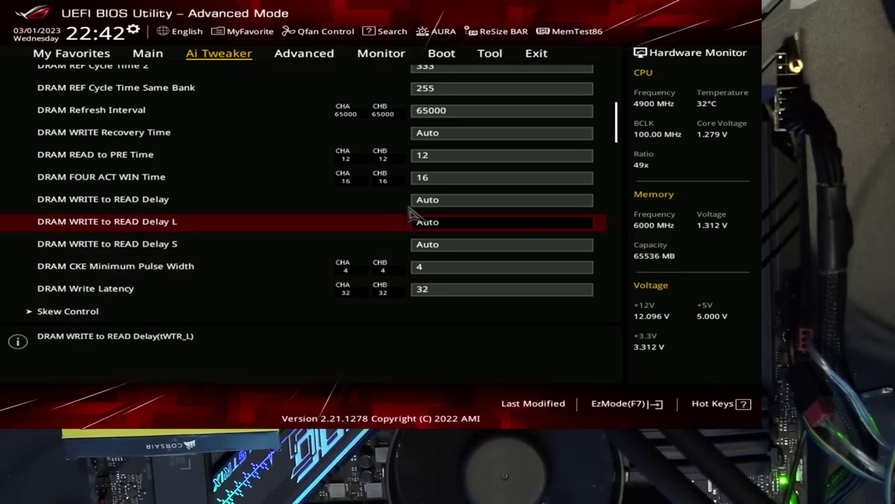
key(Up)
key(Up)
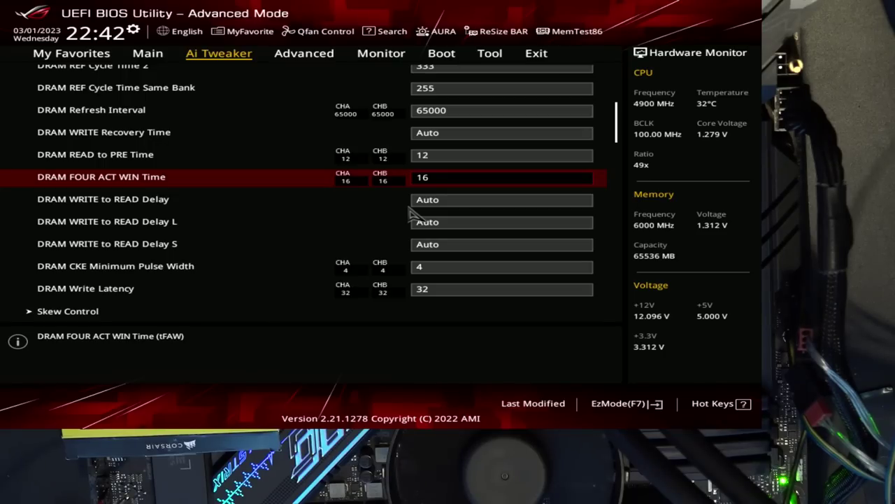
- Examine the DRAM CKE Minimum Pulse Width and DRAM Write Latency settings
key(Down)
key(Down)
key(Down)
key(Down)
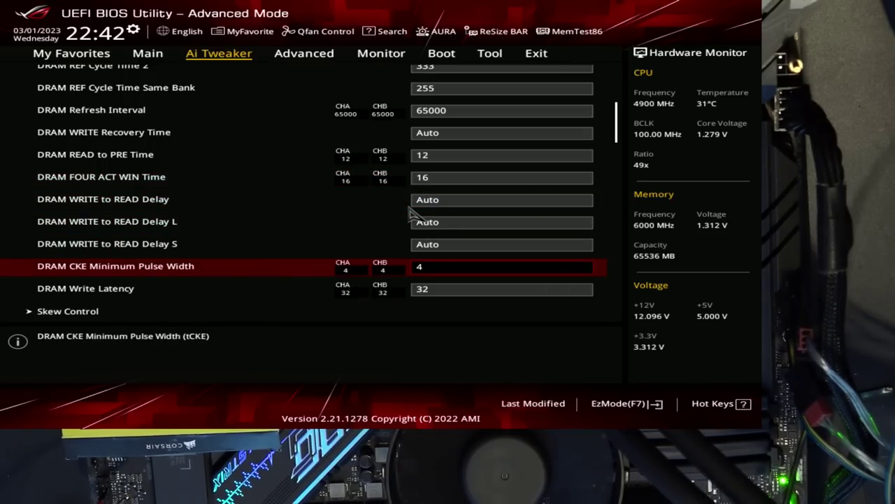
key(Down)
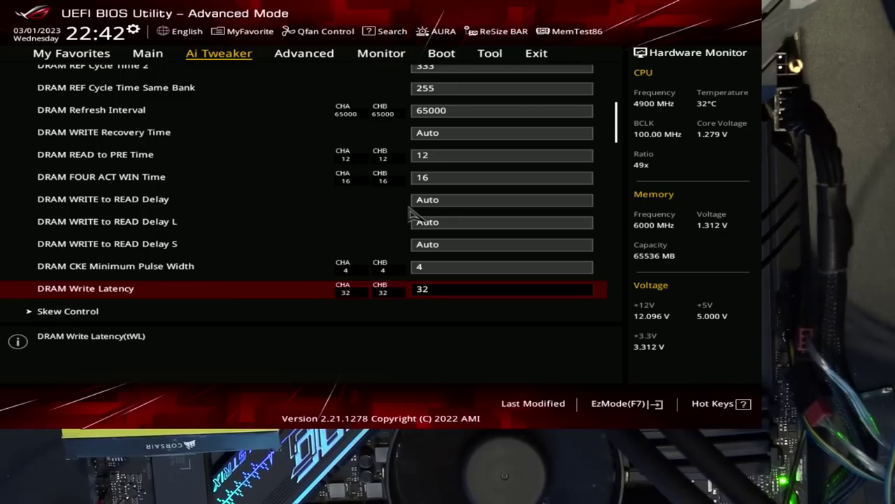
key(Up)
key(Up)
key(Down)
- Continue to the Third Timings and inspect tRDRD_sg_Runtime and tRDRD_dg_Runtime
key(Down)
key(Down)
key(Down)
key(Down)
key(Down)
key(Down)
key(Down)
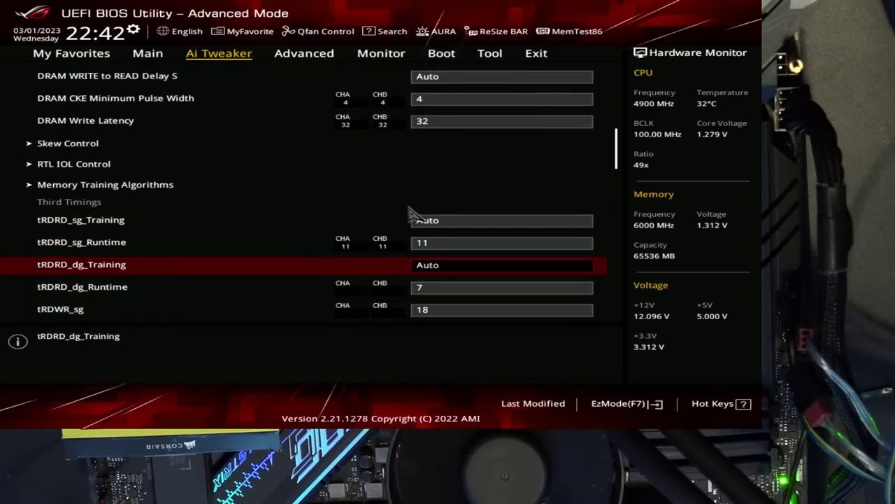
key(Up)
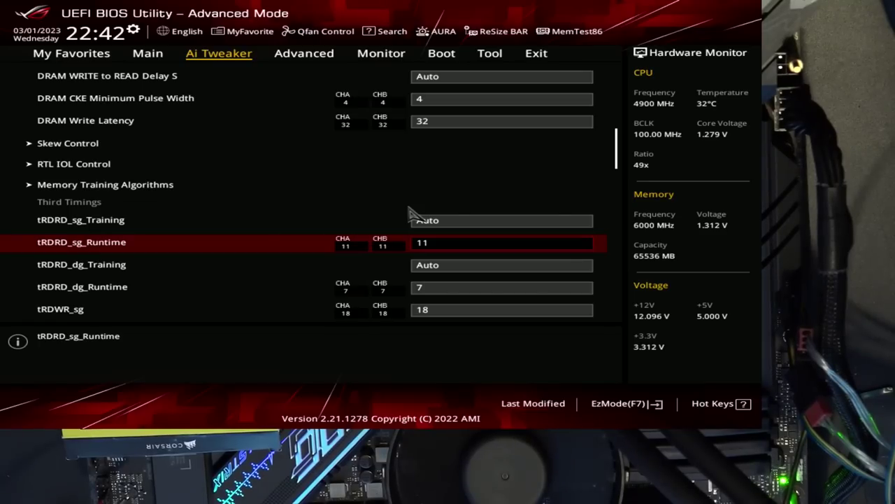
key(Down)
key(Down)
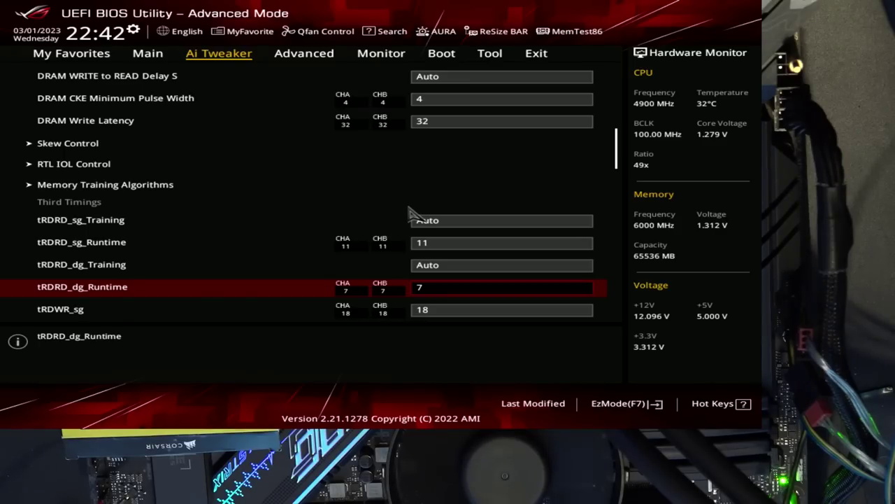
- Compare the same-group and different-group tRDRD Training and Runtime entries in the Third Timings
key(Up)
key(Up)
key(Down)
key(Down)
key(Down)
key(Down)
key(Up)
key(Up)
key(Up)
key(Up)
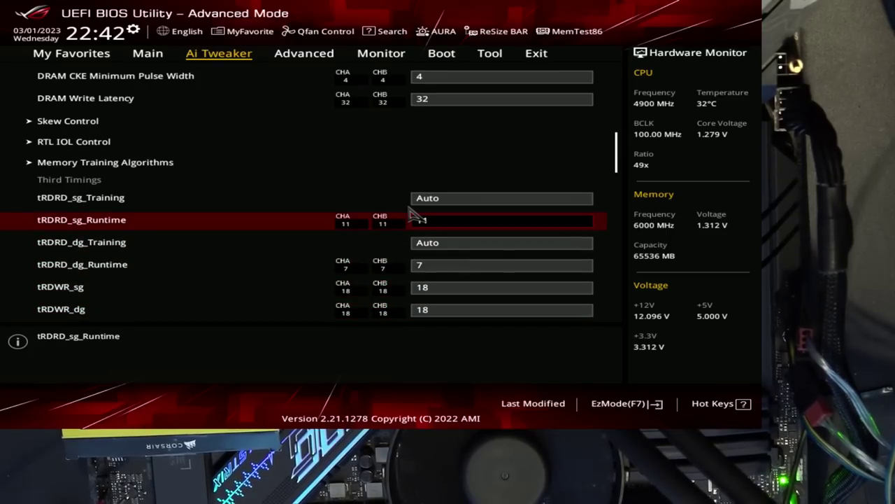
key(Down)
key(Down)
key(Up)
key(Up)
key(Down)
key(Down)
key(Up)
key(Up)
key(Down)
key(Down)
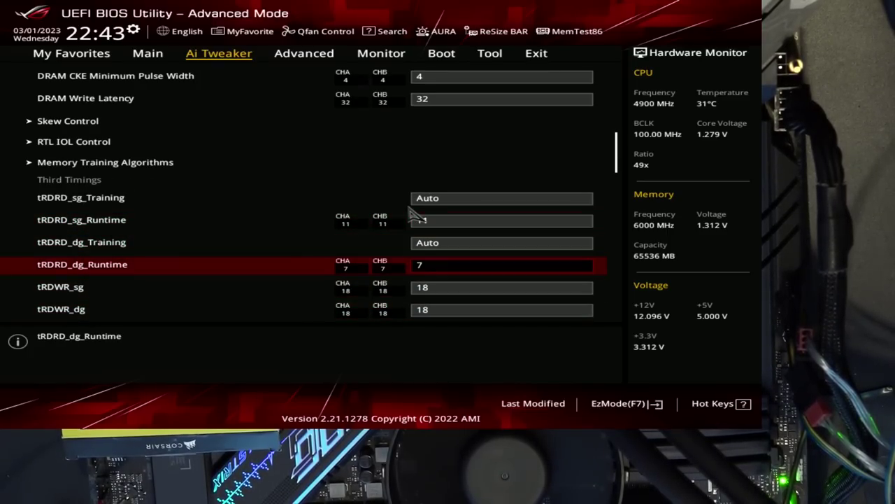
key(Up)
key(Up)
key(Down)
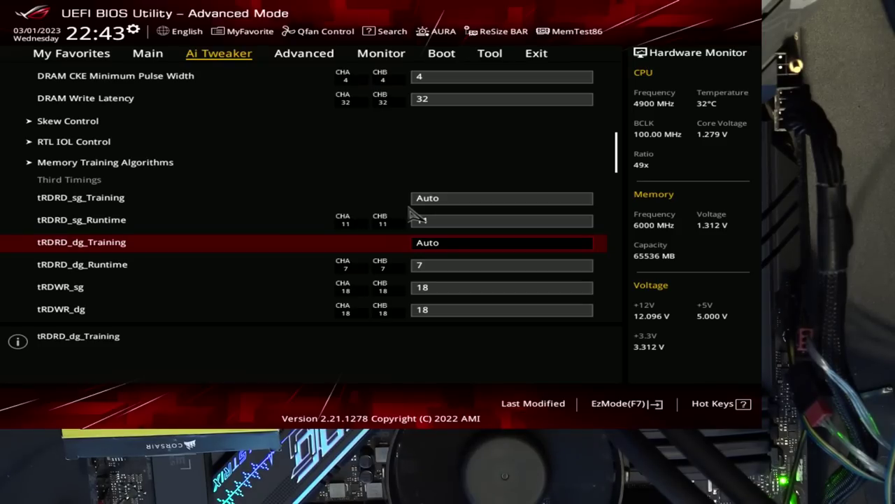
- Examine the tRDWR_sg and tRDWR_dg timings alongside the tRDRD runtime values
key(Down)
key(Down)
key(Down)
key(Up)
key(Down)
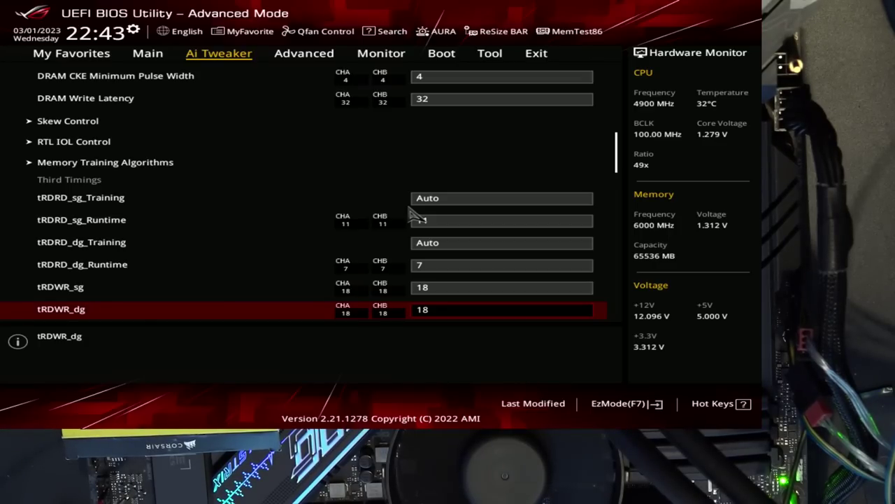
key(Up)
key(Up)
key(Up)
key(Up)
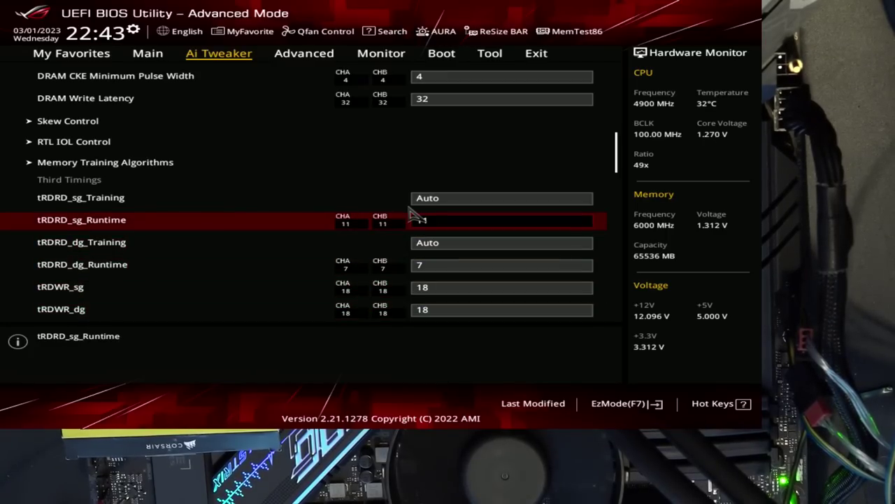
key(Down)
key(Down)
key(Down)
key(Down)
key(Up)
key(Down)
key(Up)
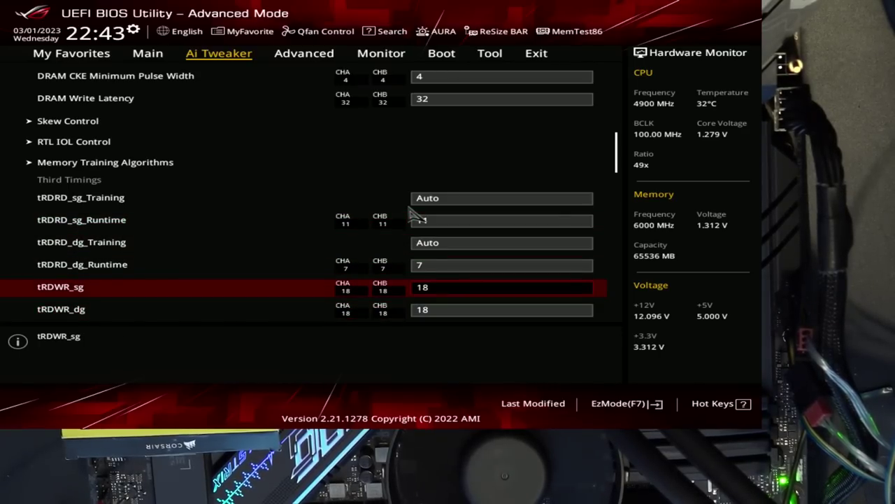
- Compare tRDWR_sg and tRDWR_dg with the tWRWR_sg timing in the Third Timings
key(Down)
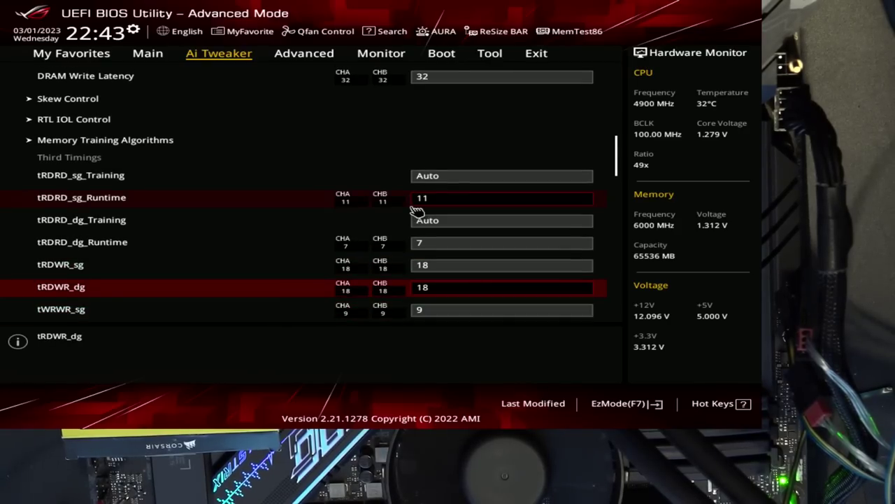
key(Down)
key(Down)
key(Up)
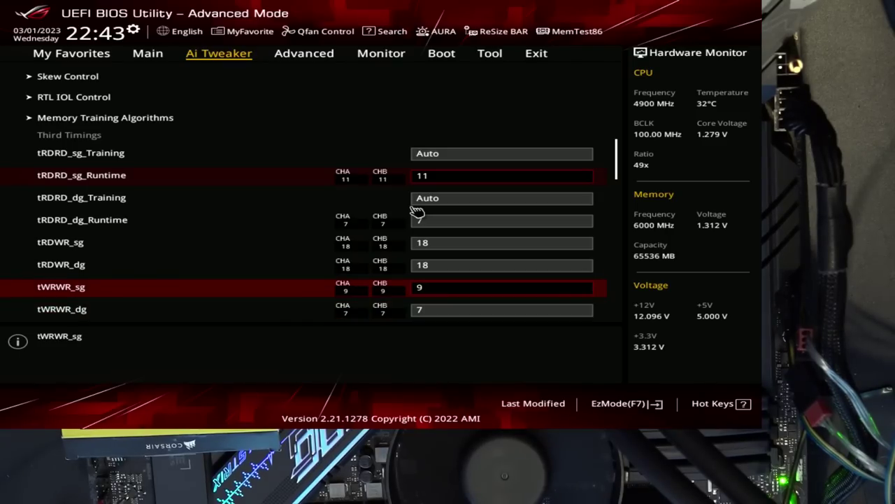
key(Down)
key(Up)
key(Up)
key(Up)
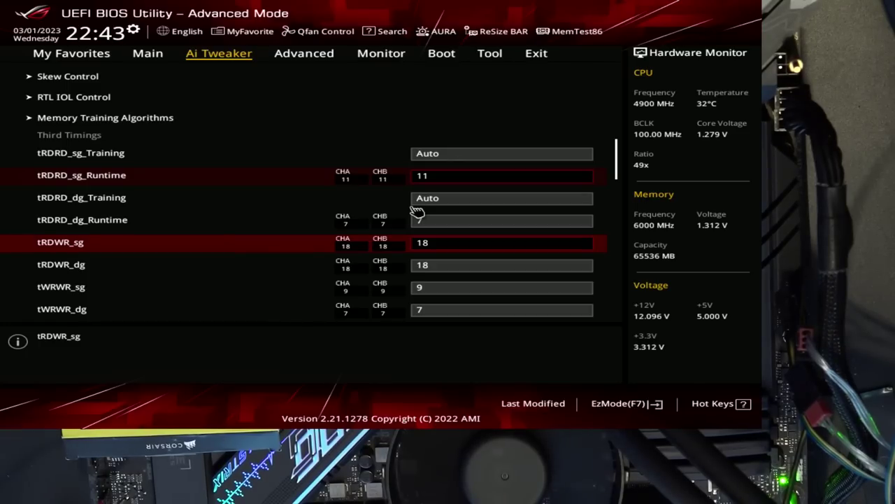
key(Down)
key(Down)
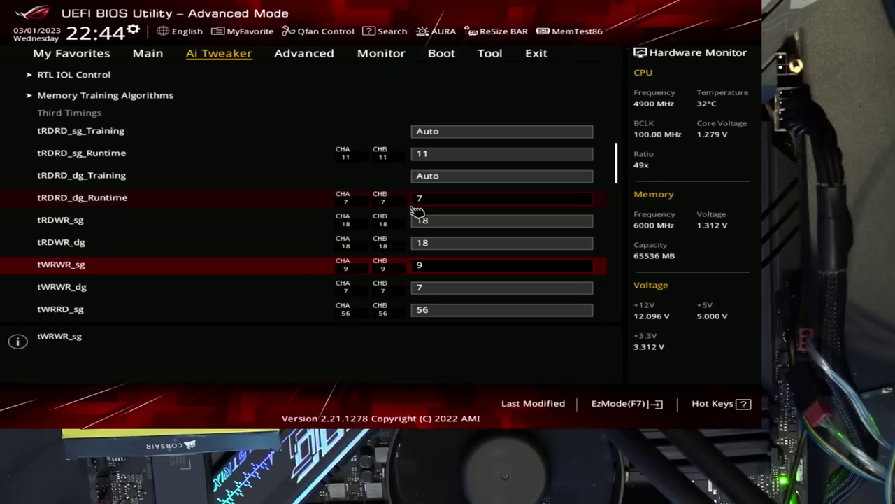
- Examine the same-group and different-group write-to-write timings, tWRWR_sg and tWRWR_dg
key(Up)
key(Up)
key(Down)
key(Down)
key(Down)
key(Down)
key(Up)
key(Up)
key(Down)
key(Up)
key(Down)
key(Up)
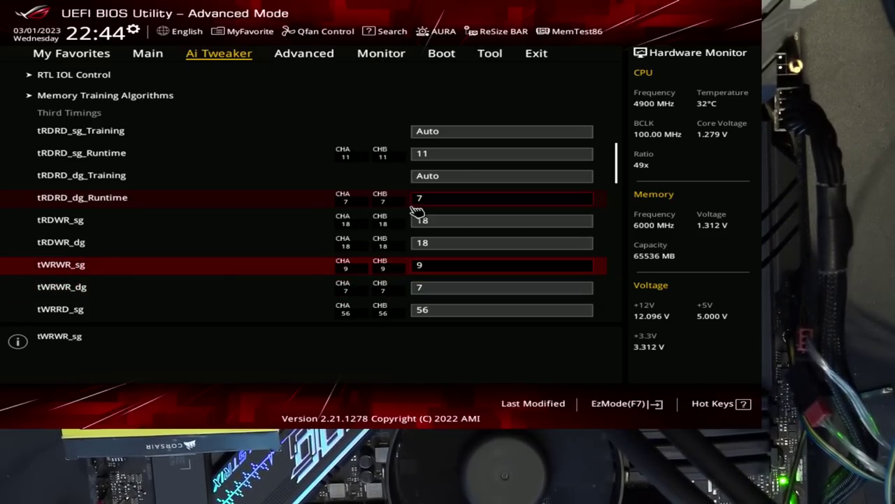
- Continue to the write-to-read timings and inspect tWRRD_sg and tWRRD_dg
key(Down)
key(Down)
key(Down)
key(Up)
key(Up)
key(Up)
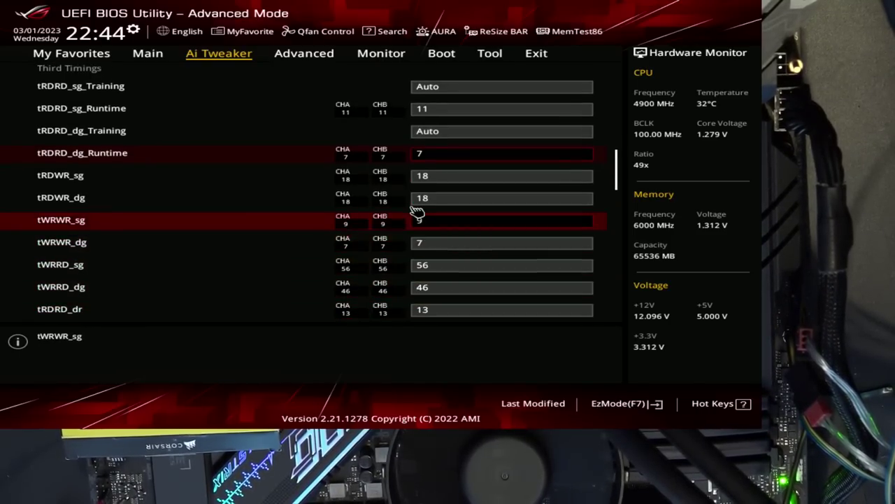
key(Down)
key(Down)
key(Down)
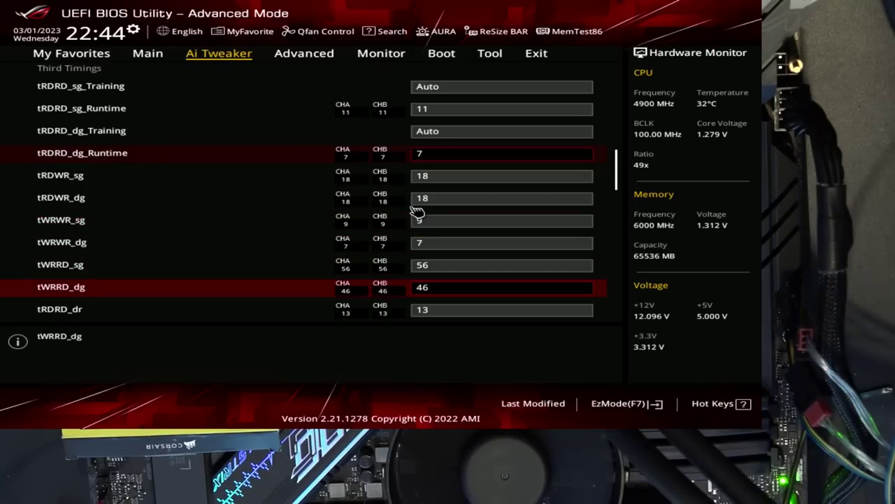
key(Up)
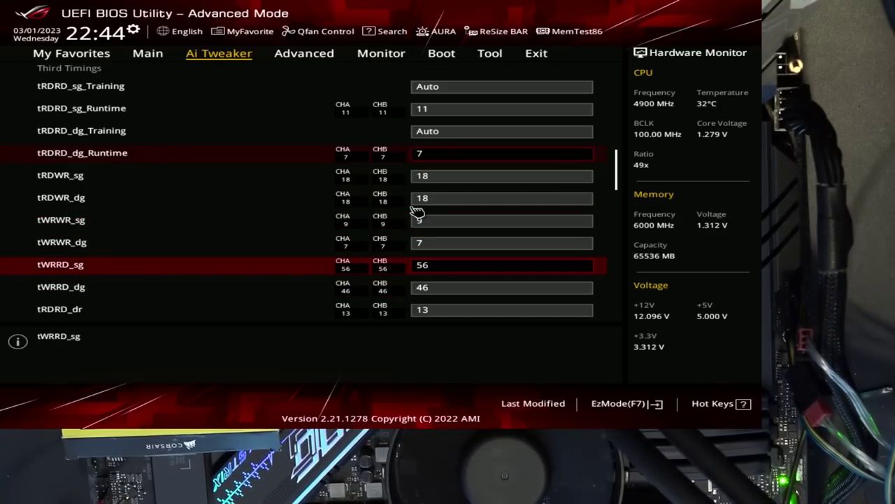
key(Down)
key(Up)
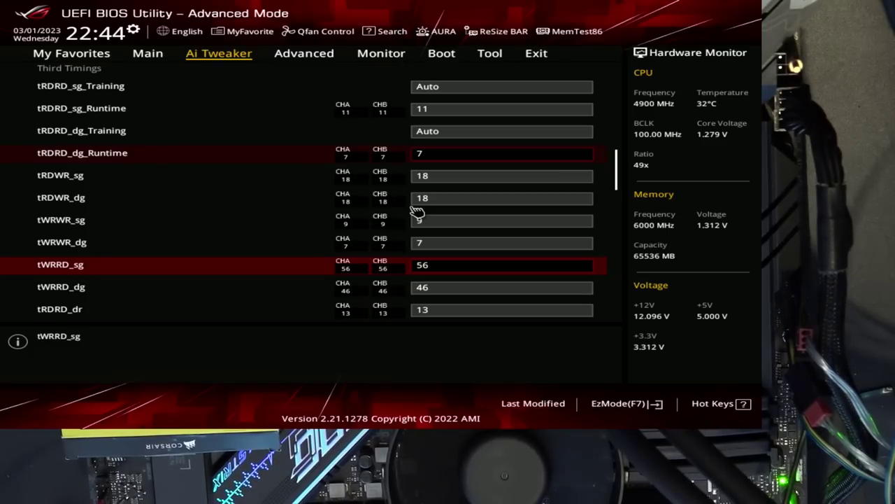
key(Down)
key(Up)
- Move on to the different-rank and different-DIMM read timings, tRDRD_dr and tRDRD_dd
key(Down)
key(Down)
key(Down)
key(Up)
key(Down)
key(Up)
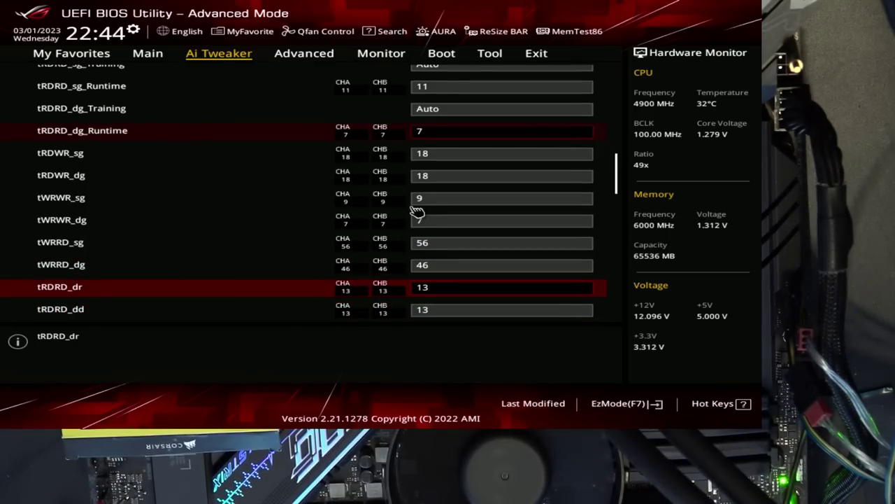
- Try a tRDRD_dr value of 4 and restore the timing to 13
key(Up)
key(Down)
text(4)
key(Up)
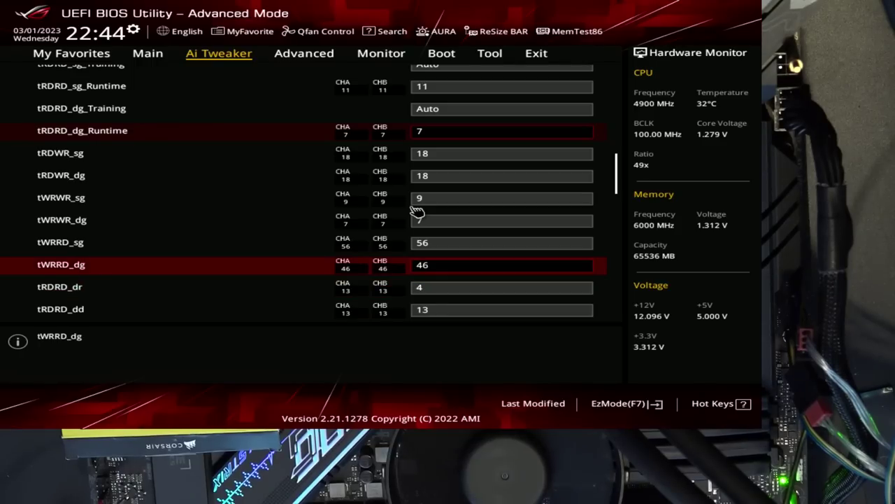
key(Down)
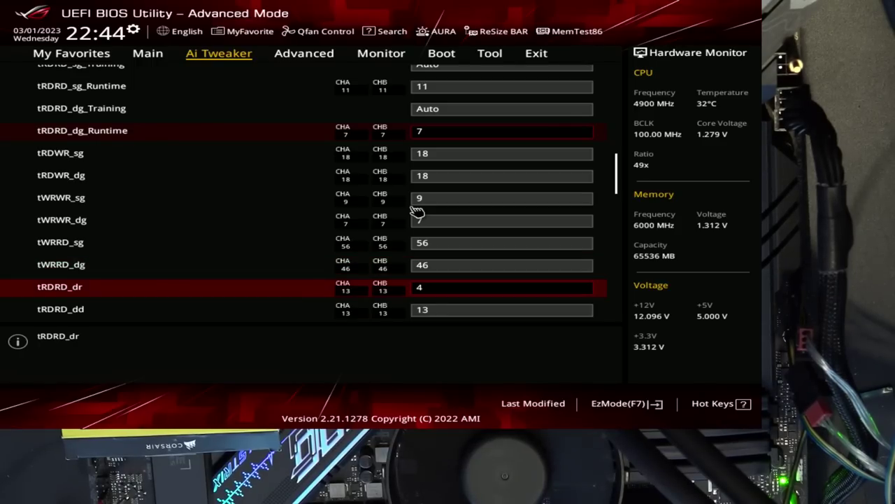
text(13)
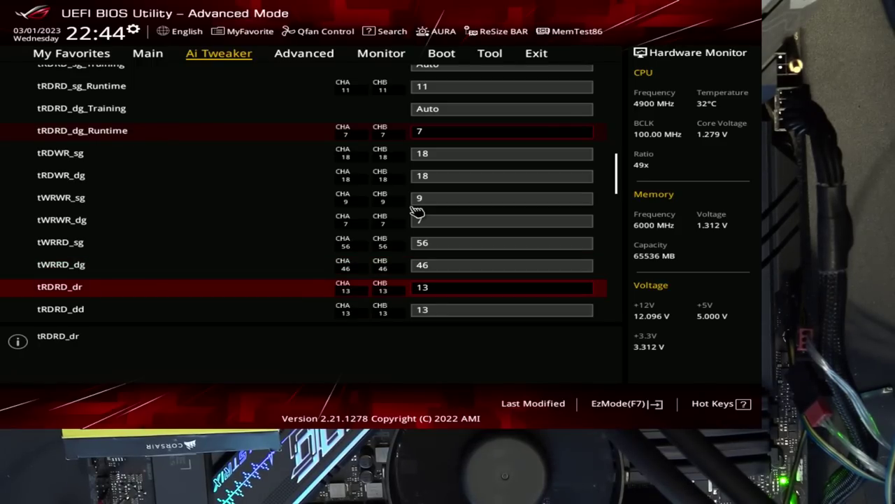
- Compare tRDRD_dr and tRDRD_dd with the tRDWR_dr and tRDWR_dd timings
key(Down)
key(Down)
key(Up)
key(Up)
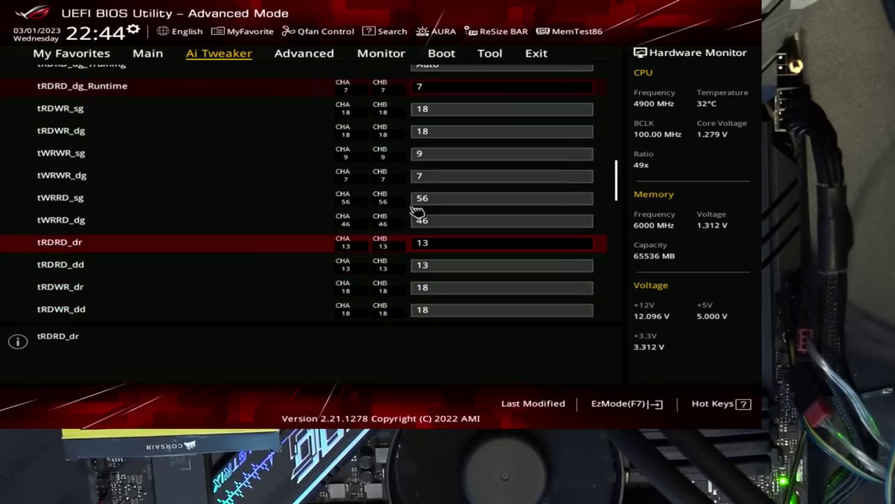
key(Down)
key(Up)
key(Down)
key(Down)
key(Down)
key(Down)
key(Up)
key(Up)
key(Up)
key(Up)
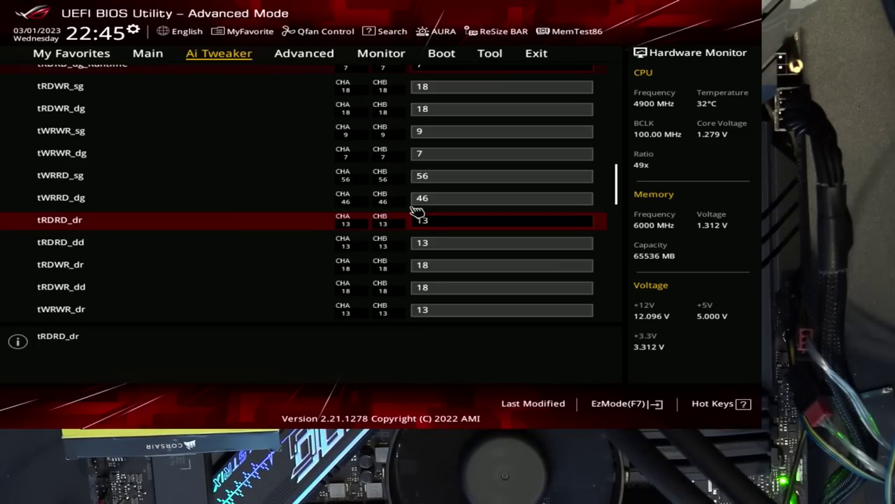
- Examine tRDRD_dr against tRDRD_dd
key(Down)
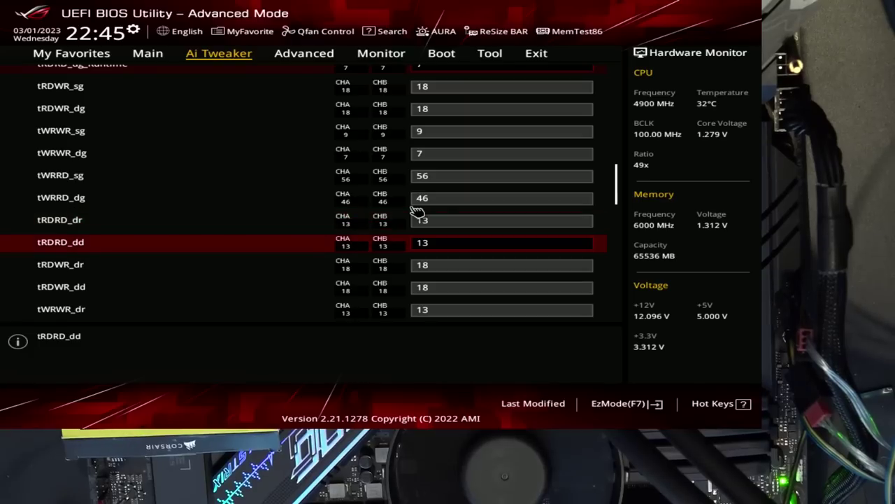
key(Up)
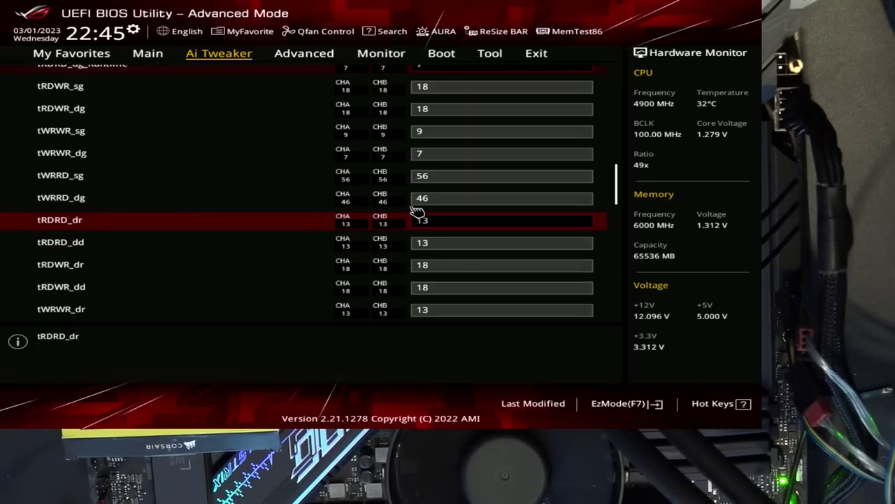
key(Down)
key(Down)
key(Up)
key(Up)
key(Up)
key(Down)
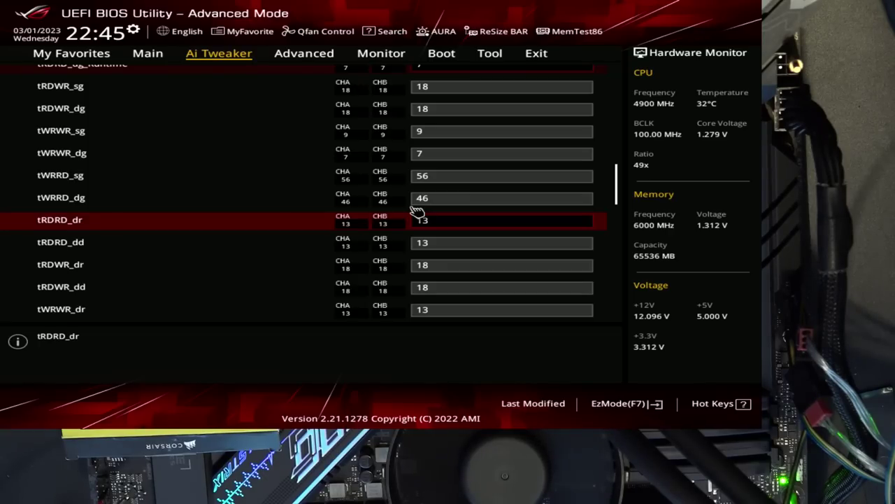
- Review the dr and dd timings from tRDRD_dr through tWRWR_dd
key(Down)
key(Down)
key(Down)
key(Down)
key(Up)
key(Up)
key(Up)
key(Up)
key(Down)
key(Down)
key(Down)
key(Down)
key(Down)
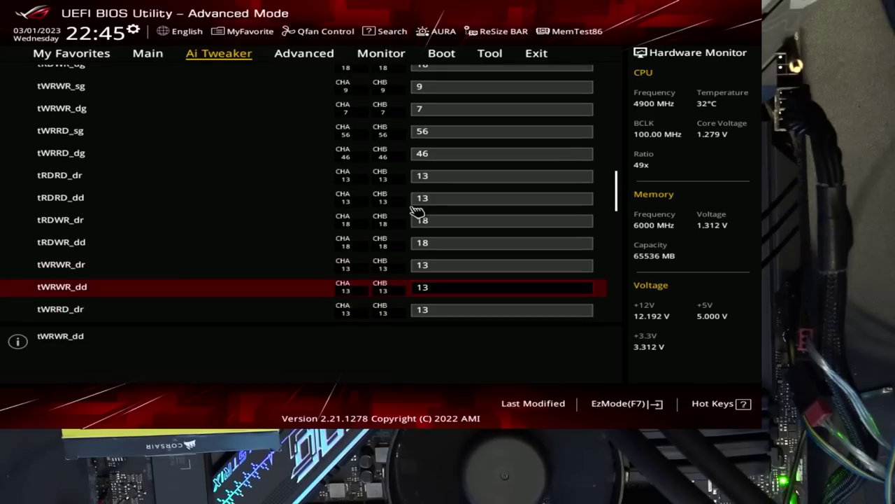
key(Up)
key(Up)
key(Up)
key(Up)
key(Up)
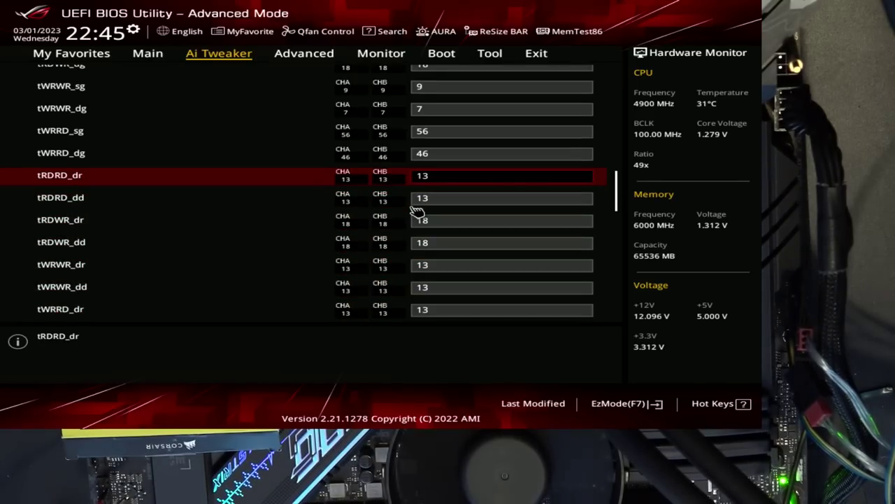
- Inspect each timing in turn from tRDRD_dd to tWRRD_dr
key(Down)
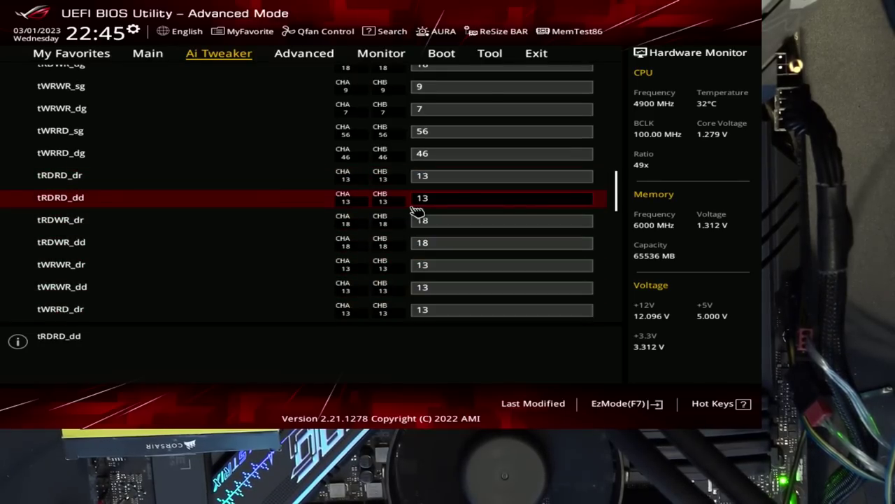
key(Down)
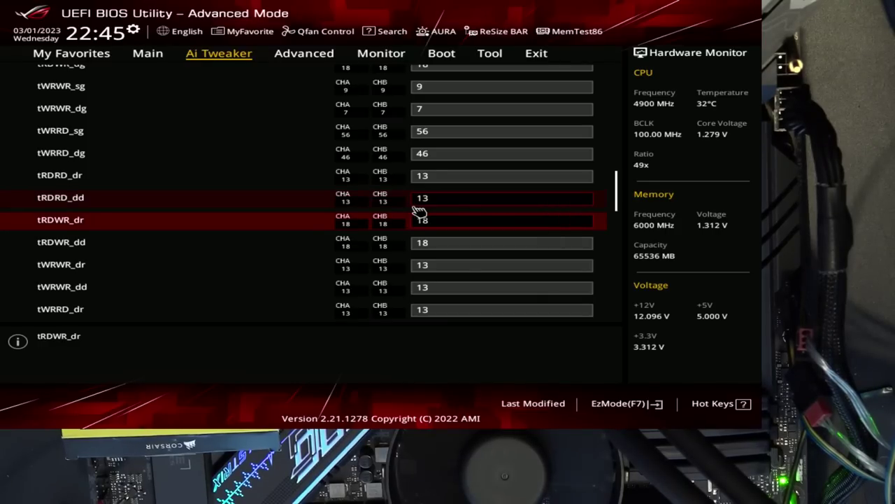
key(Down)
key(Down)
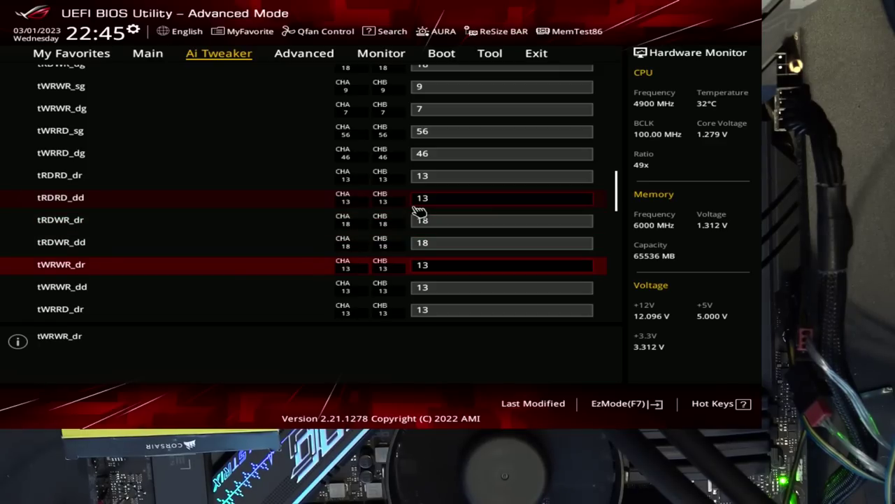
key(Down)
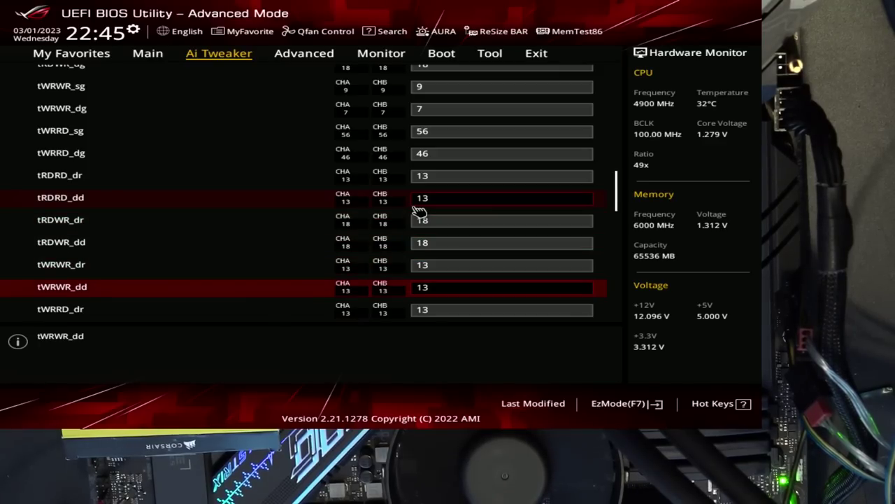
key(Down)
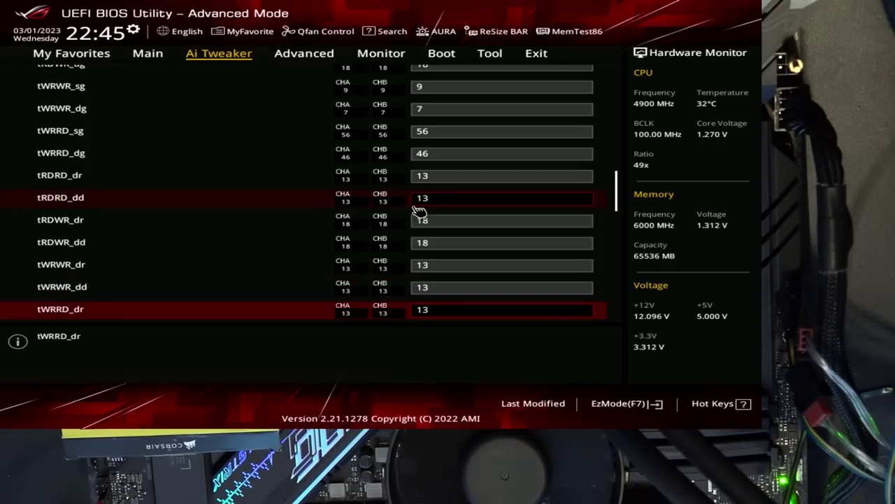
- Examine tWRRD_dr and tWRRD_dd, continuing to the tRPRE setting
key(Down)
key(Up)
key(Down)
key(Up)
key(Down)
key(Up)
key(Down)
key(Down)
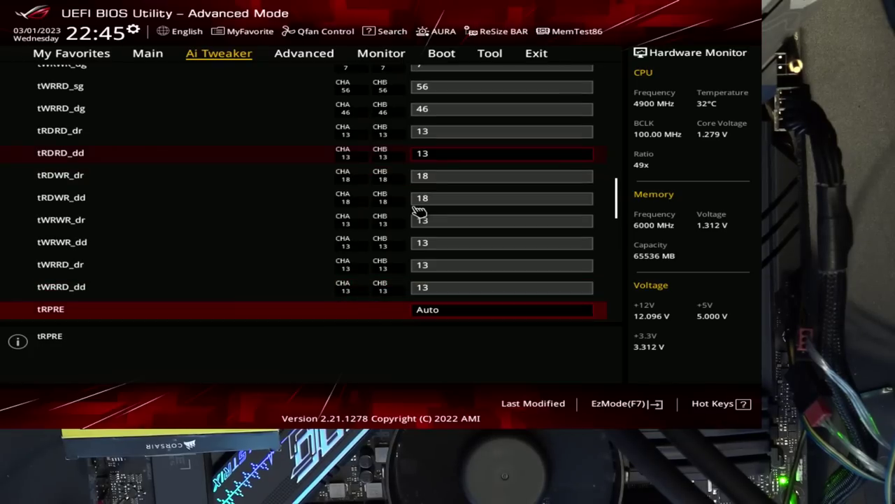
- Return through the dr and dd timings to tRDRD_dd
key(Up)
key(Up)
key(Up)
key(Up)
key(Up)
key(Up)
key(Up)
key(Up)
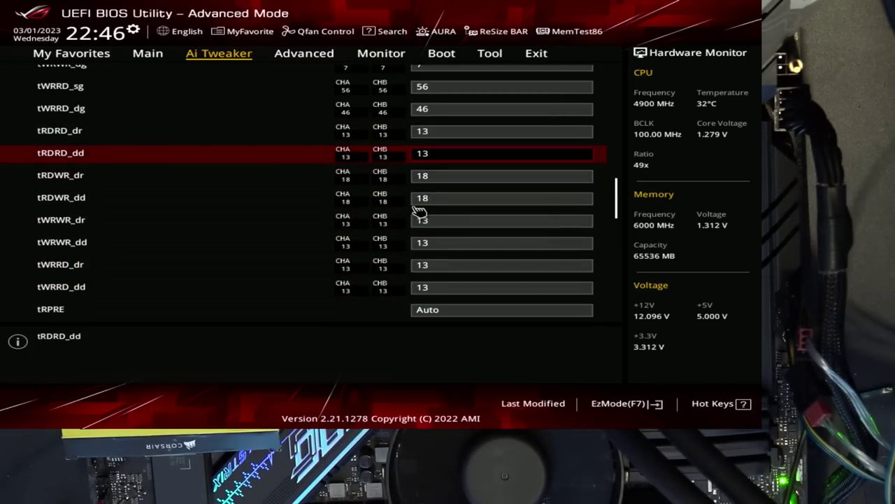
- Review the whole dr and dd timing group down to tWRRD_dd and back to tRDRD_dr
key(Down)
key(Down)
key(Down)
key(Down)
key(Down)
key(Down)
key(Down)
key(Down)
key(Up)
key(Up)
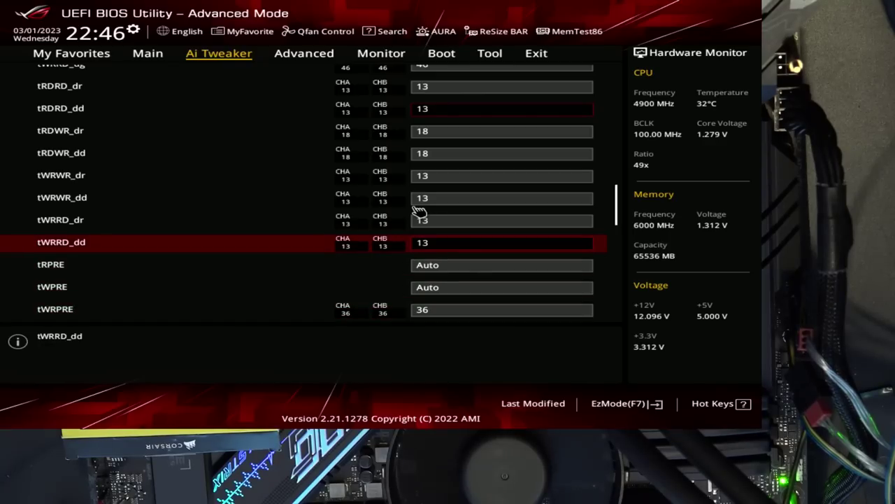
key(Up)
key(Up)
key(Up)
key(Up)
key(Up)
key(Up)
key(Up)
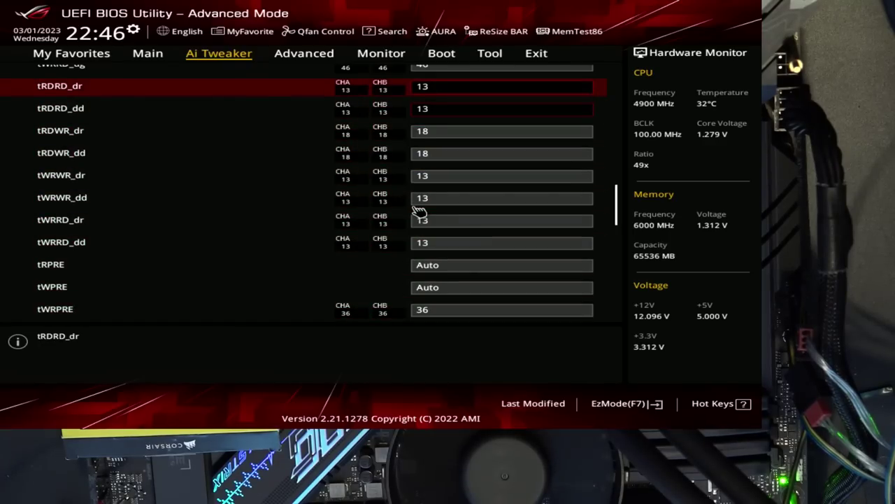
- Recheck tRDRD_dr, tRDRD_dd and tRDWR_dr at the start of the dr and dd group
key(Down)
key(Down)
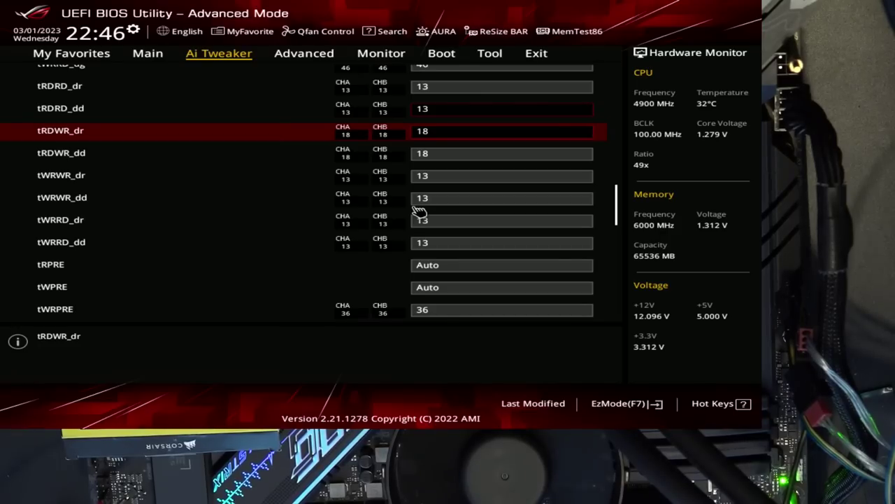
key(Up)
key(Up)
key(Up)
key(Down)
key(Down)
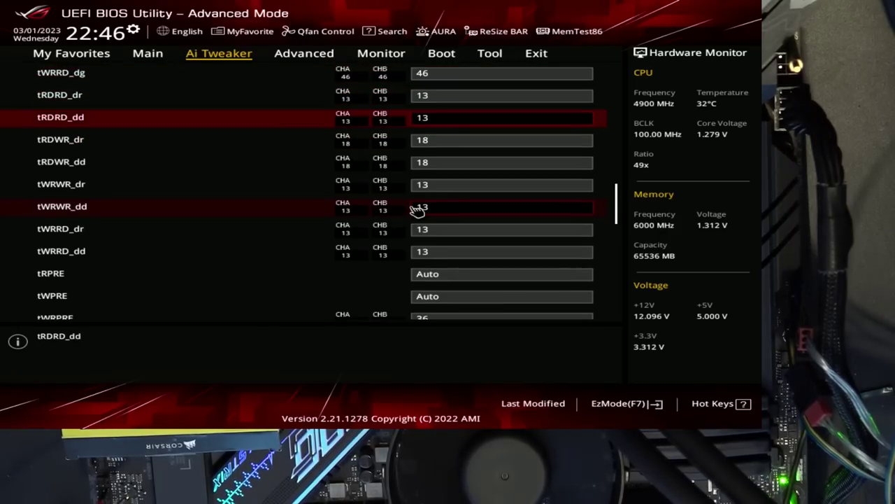
key(Up)
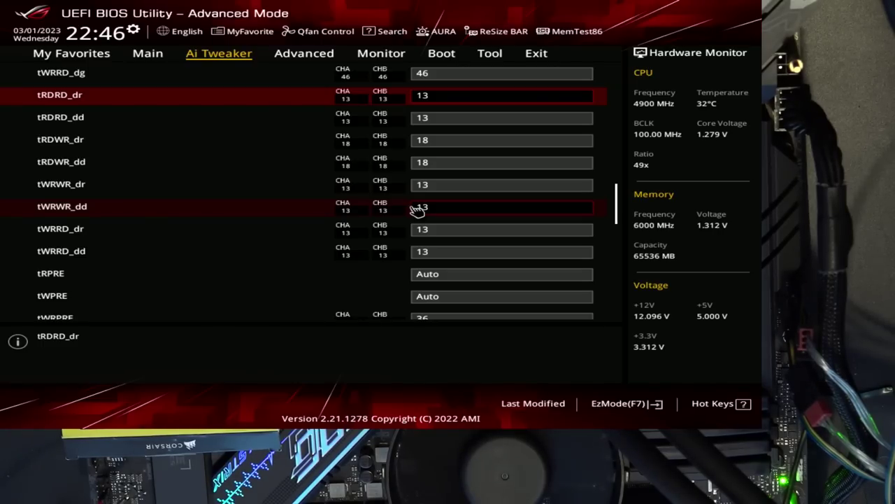
- Recheck the dr and dd timings from tRDRD_dr to tWRRD_dd
key(Down)
key(Down)
key(Down)
key(Down)
key(Down)
key(Down)
key(Up)
key(Up)
key(Up)
key(Up)
key(Up)
key(Down)
key(Down)
key(Up)
key(Up)
key(Down)
key(Down)
key(Down)
key(Down)
key(Down)
key(Down)
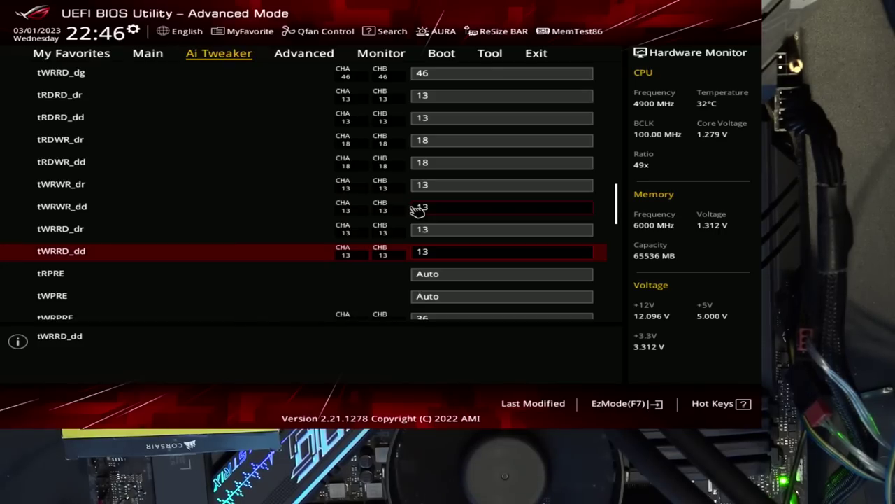
- Check the tRPRE and tWPRE settings that follow the dr and dd timings
key(Down)
key(Down)
key(Down)
key(Down)
key(Down)
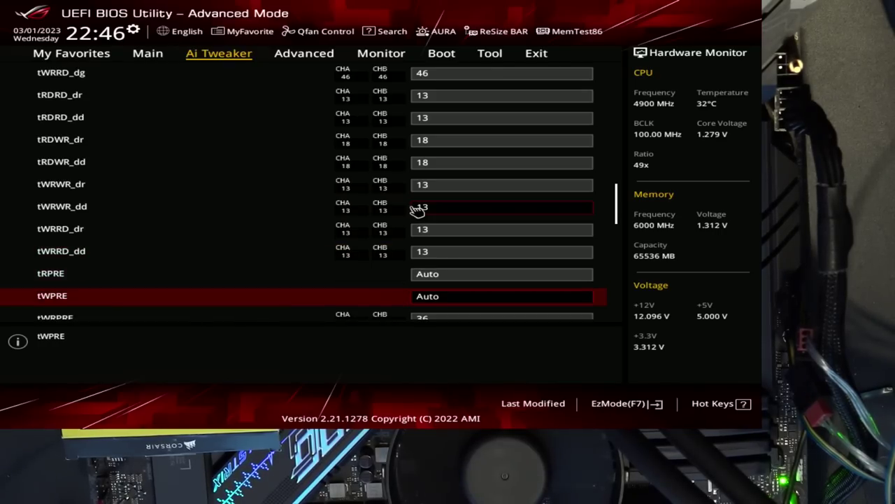
key(Up)
key(Up)
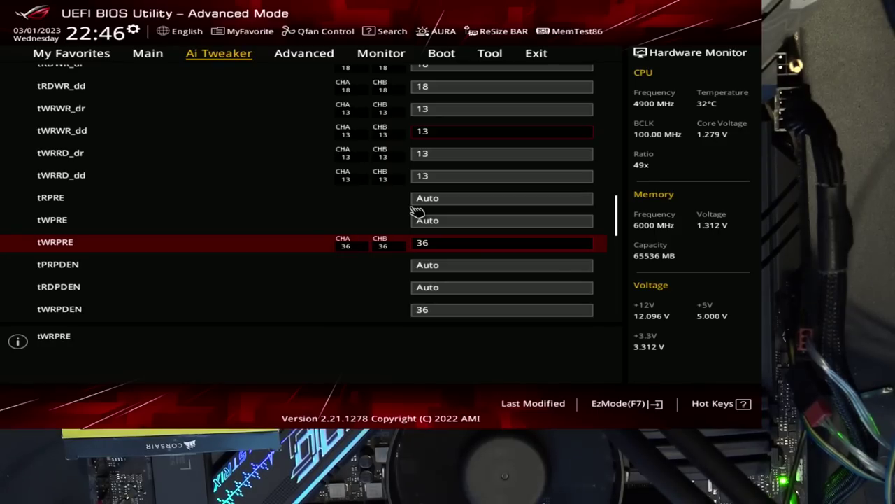
- Review the precharge and power-down timings from tWRPRE through tPRPDEN, tRDPDEN and tWRPDEN to tCPDED
key(Down)
key(Down)
key(Down)
key(Up)
key(Up)
key(Up)
key(Down)
key(Down)
key(Down)
key(Down)
key(Down)
key(Up)
key(Up)
key(Up)
key(Up)
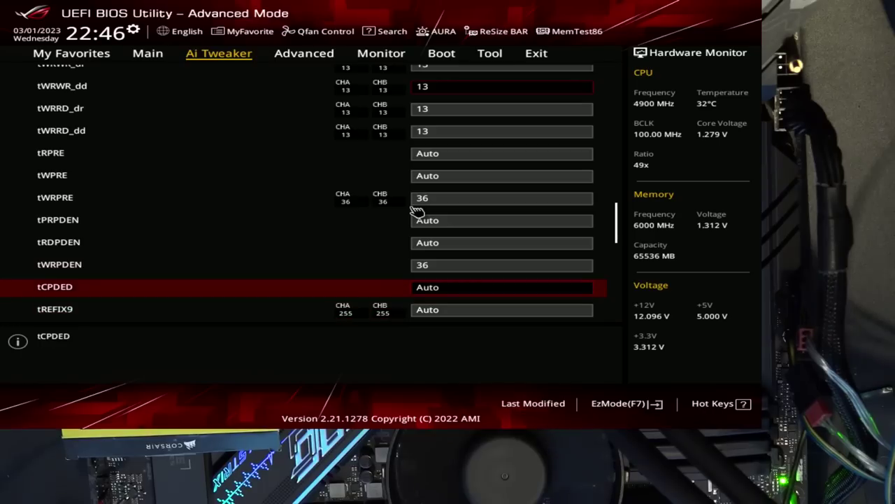
key(Up)
key(Down)
key(Down)
key(Down)
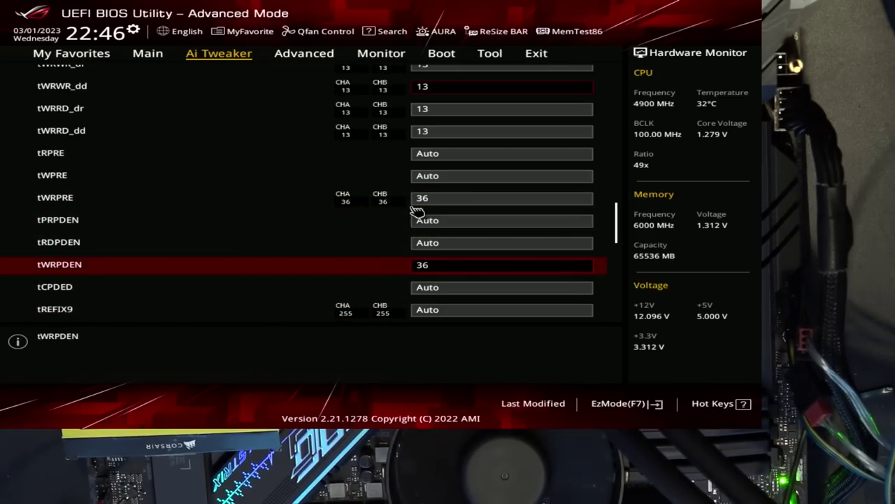
- Examine the remaining third timings from tREFIX9 and Ref Interval down to tCCD_L_tDLLK
key(Down)
key(Down)
key(Down)
key(Down)
key(Down)
key(Down)
key(Down)
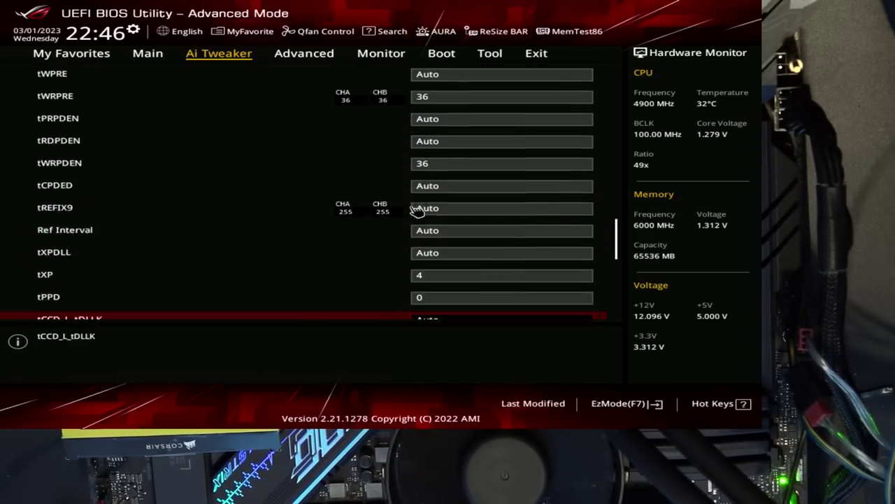
key(Down)
- Go back to the tXP and tPPD timings and compare the two settings
key(Up)
key(Up)
key(Up)
key(Up)
key(Down)
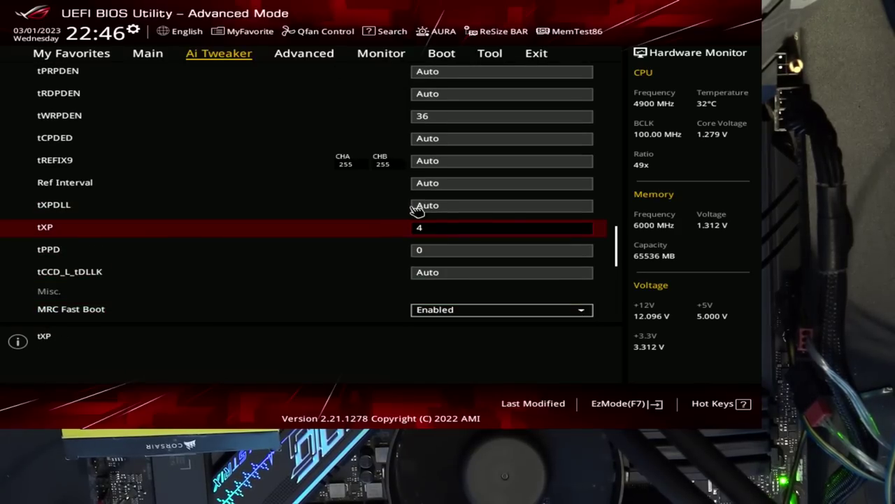
key(Down)
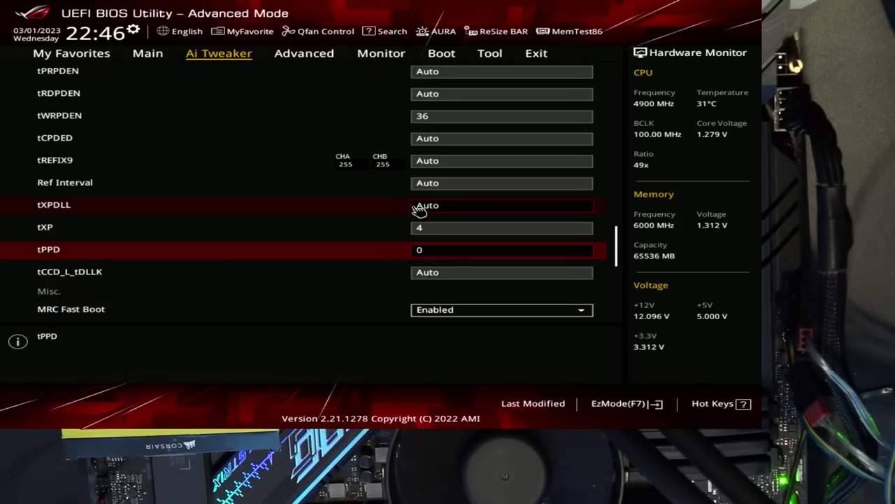
key(Up)
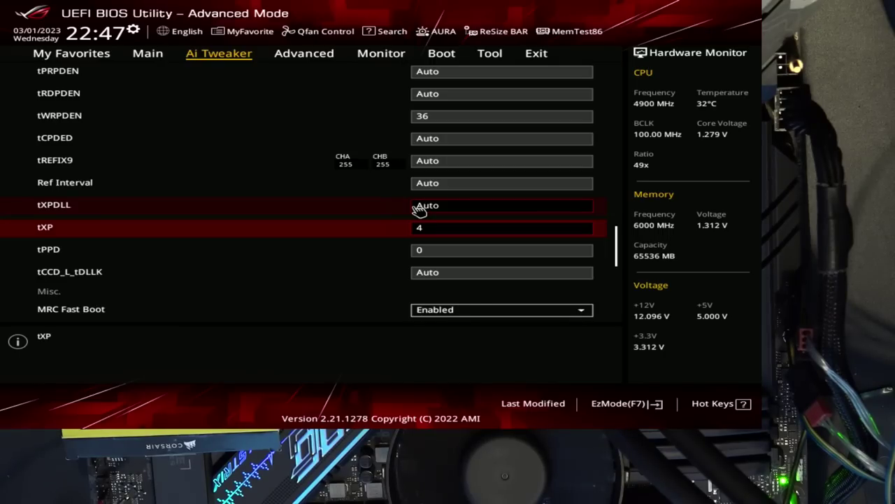
- Leave the DRAM timing settings and return to the Ai Overclock Tuner setting at the start of the Ai Tweaker page
key(Escape)
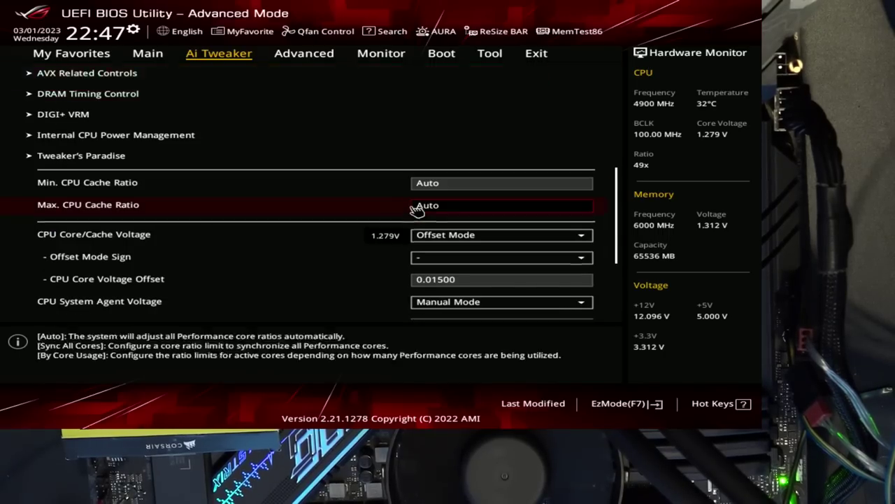
scroll(416, 210, up, 8)
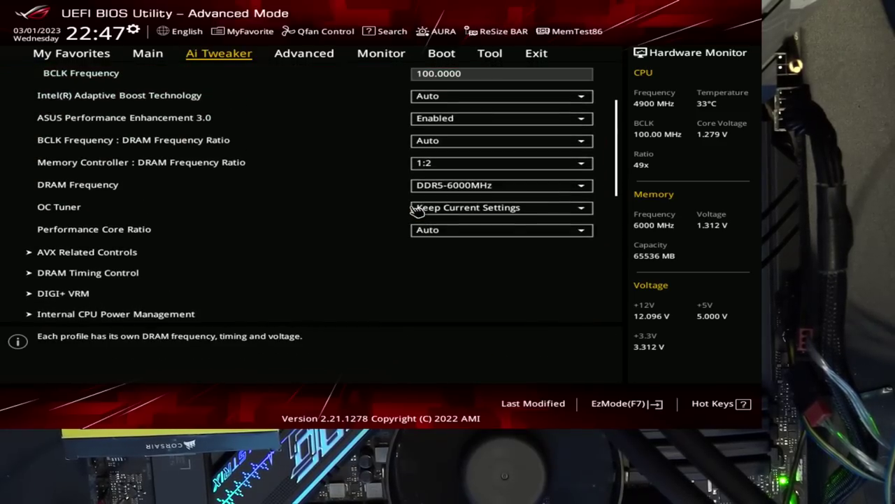
scroll(416, 210, up, 5)
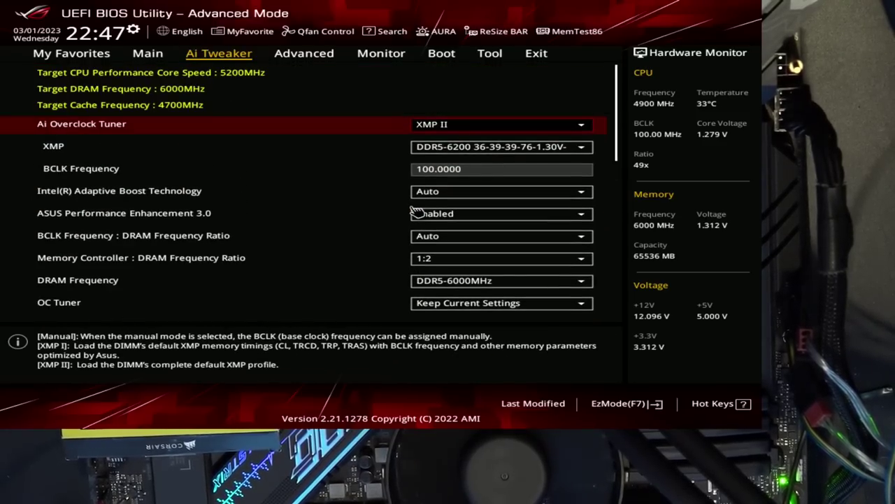